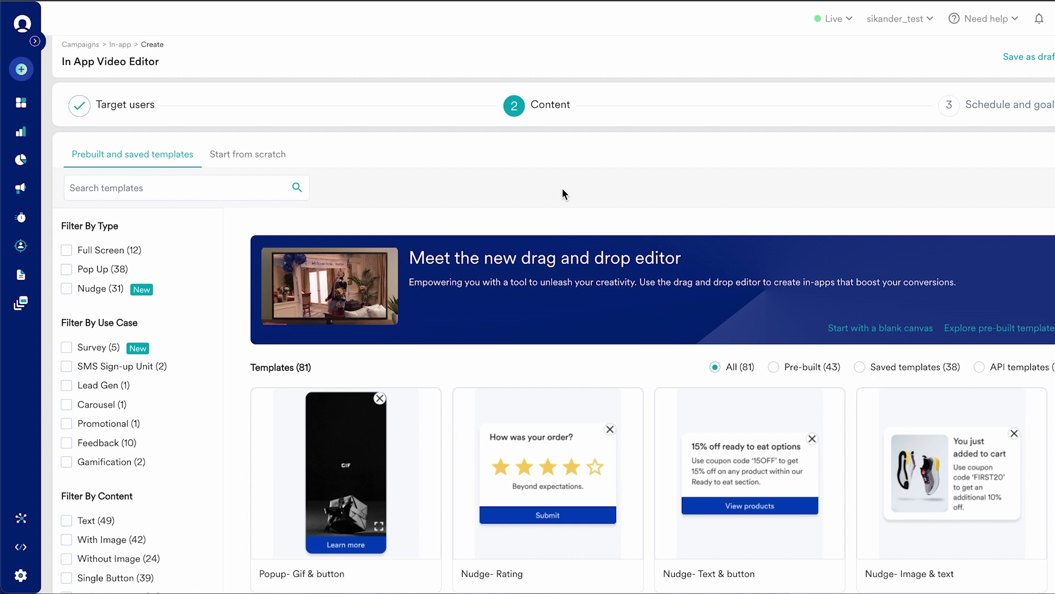
Step: Filter the template gallery by the Drag and drop editor and look through the matching templates
scroll(562, 190, "down", 2)
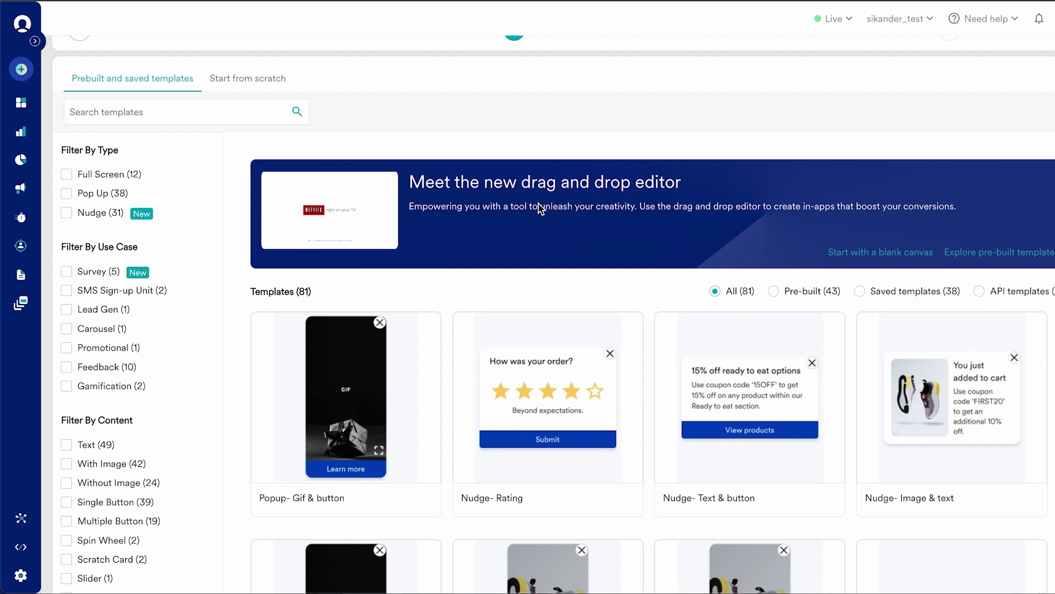
scroll(538, 204, "up", 2)
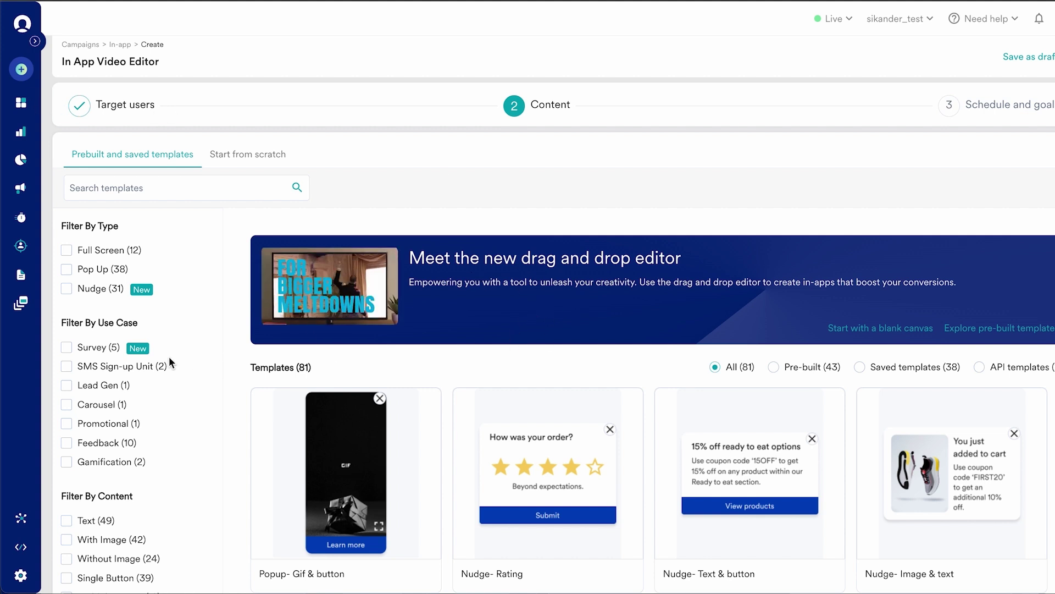
scroll(170, 358, "down", 2)
scroll(170, 360, "down", 4)
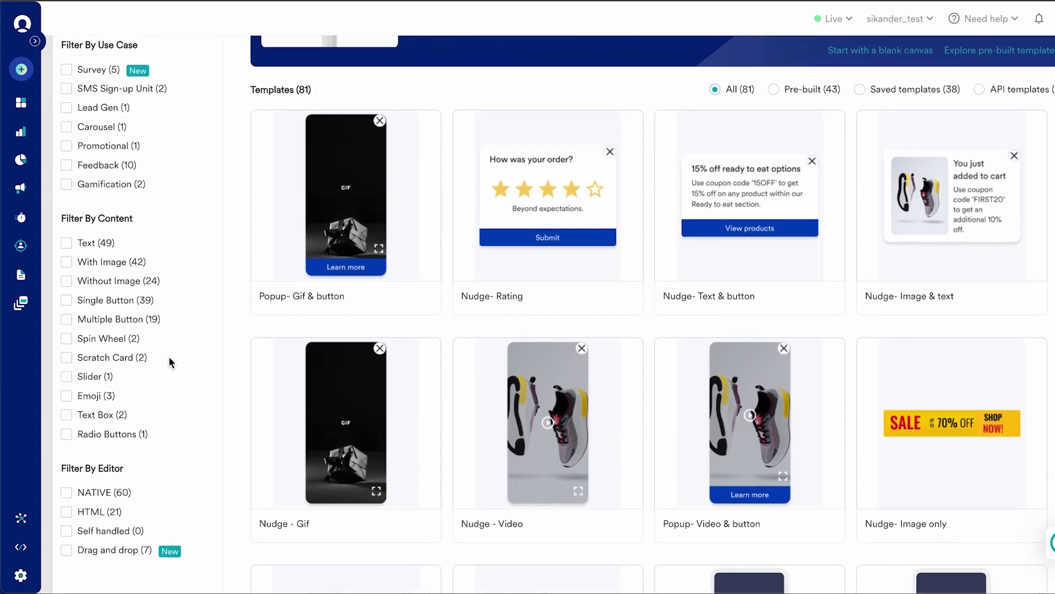
scroll(169, 357, "down", 4)
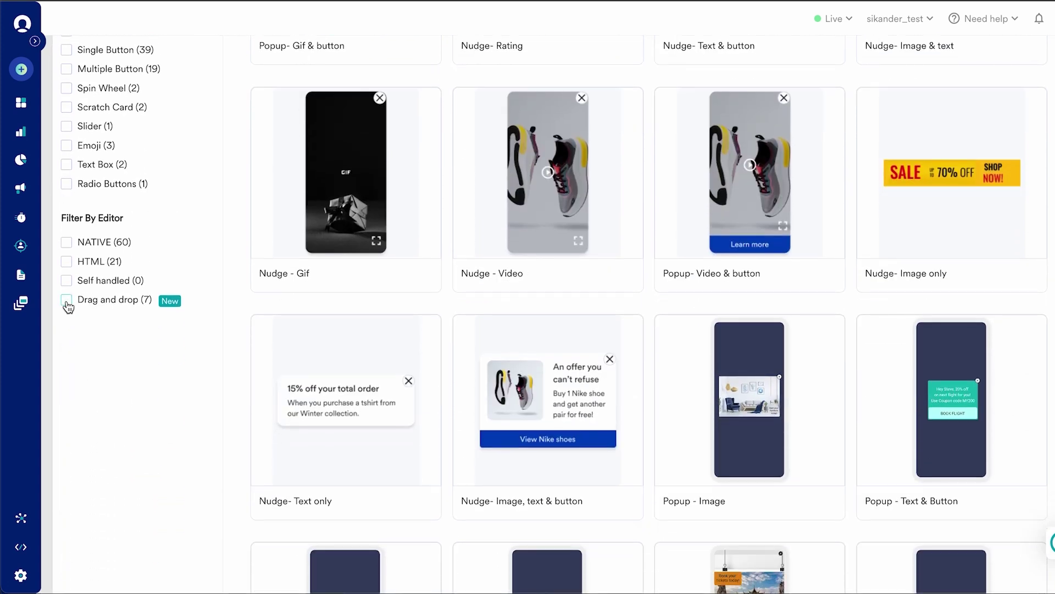
left_click(67, 299)
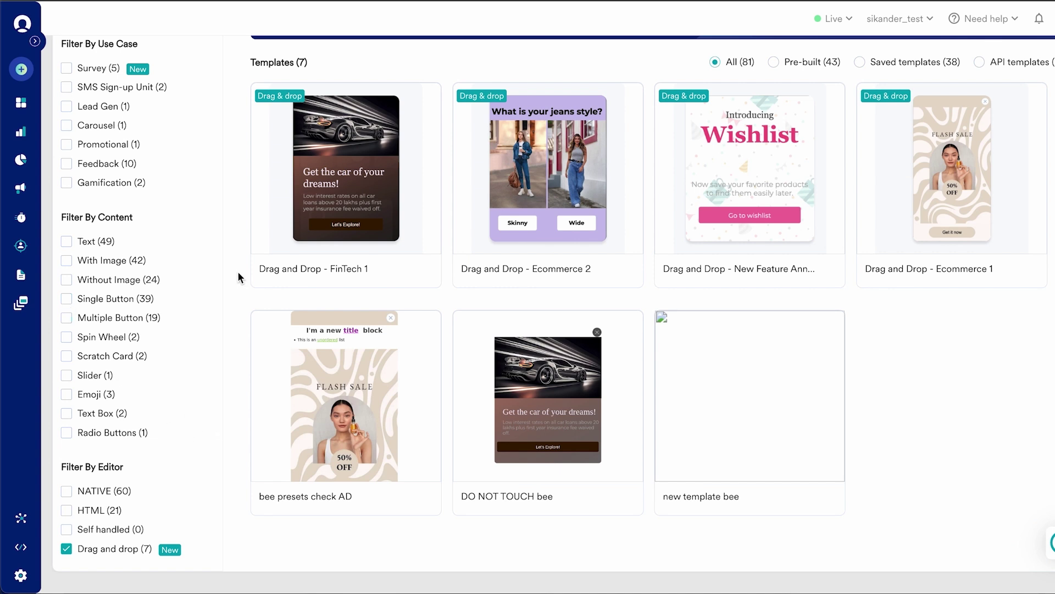
scroll(173, 319, "up", 5)
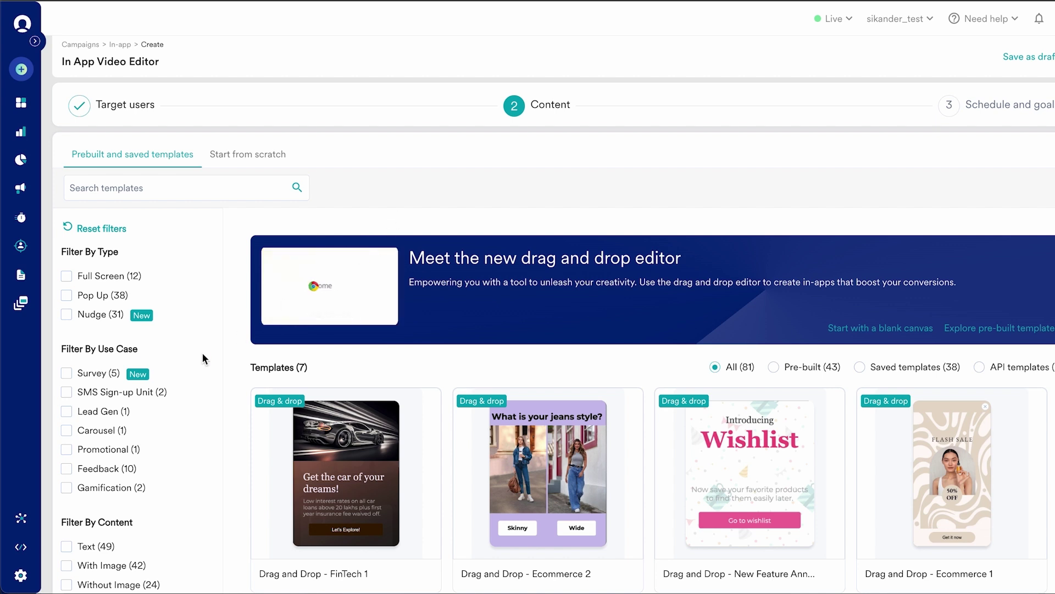
Step: Start the in-app content from scratch with the blank drag and drop editor
left_click(248, 156)
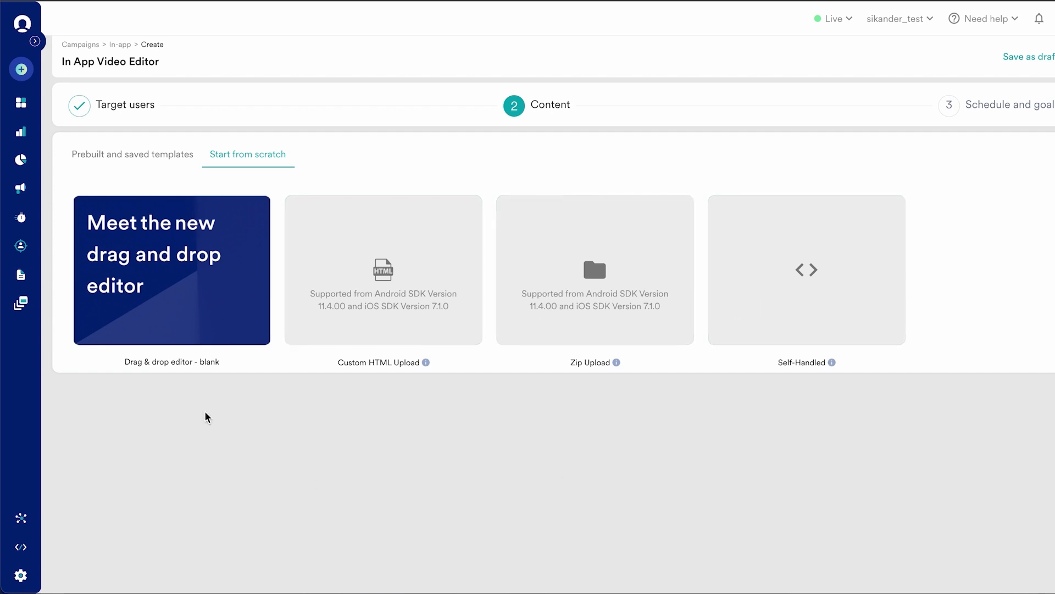
left_click(179, 297)
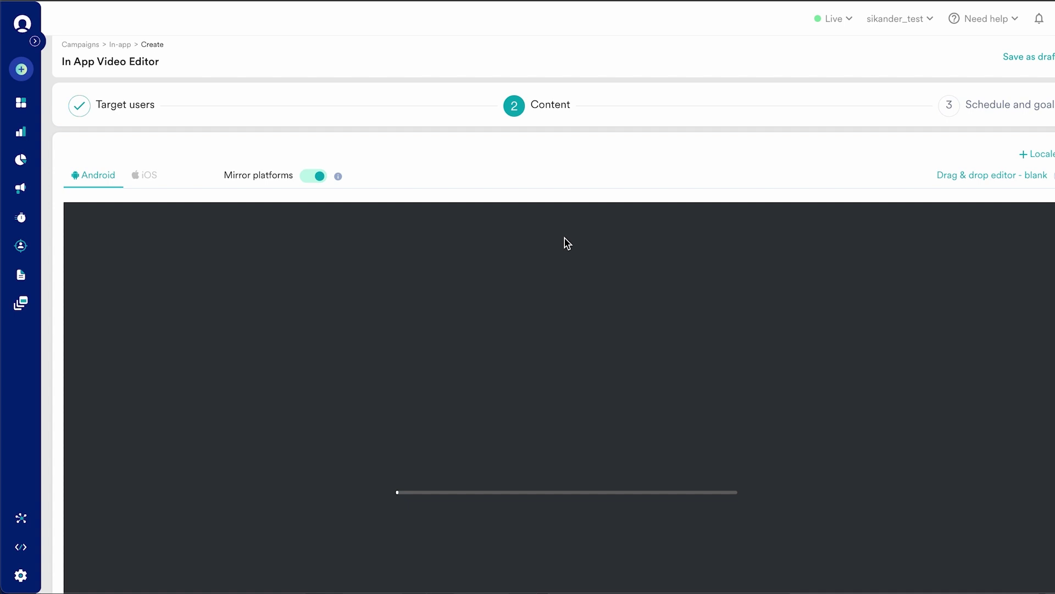
scroll(565, 240, "down", 1)
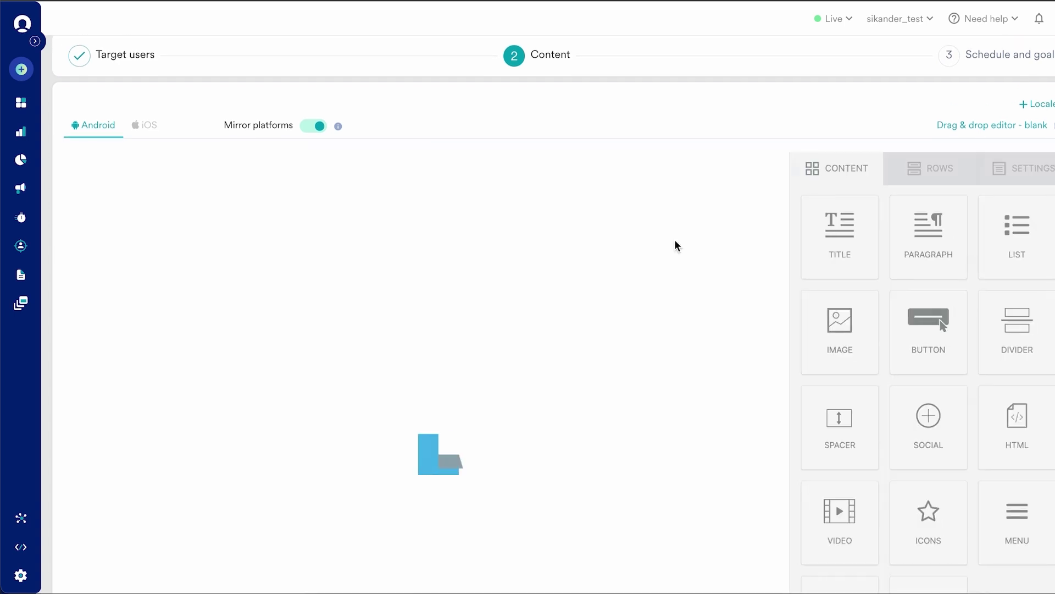
scroll(450, 306, "down", 1)
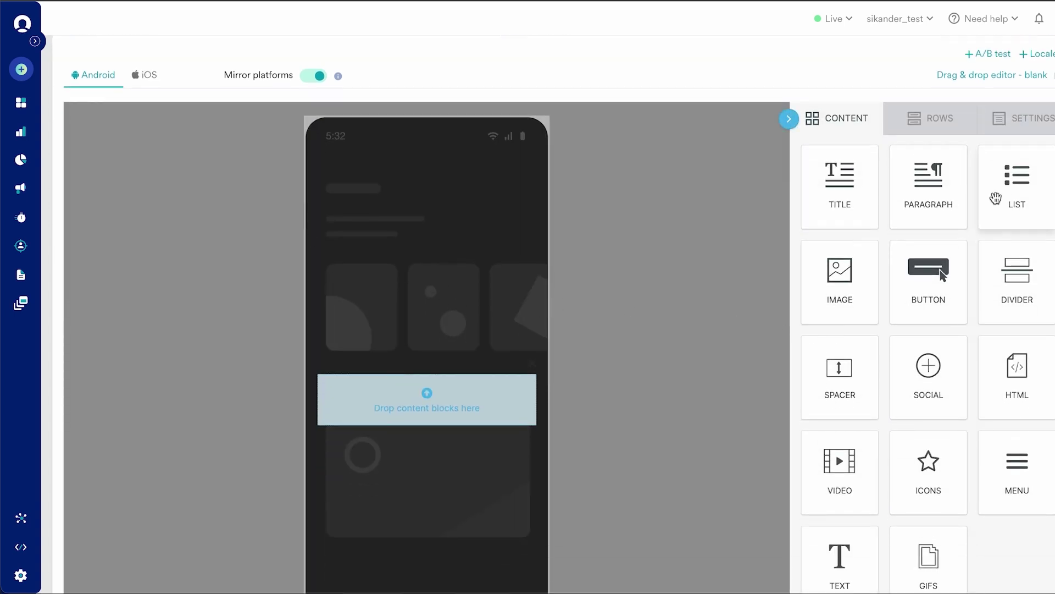
scroll(466, 278, "down", 1)
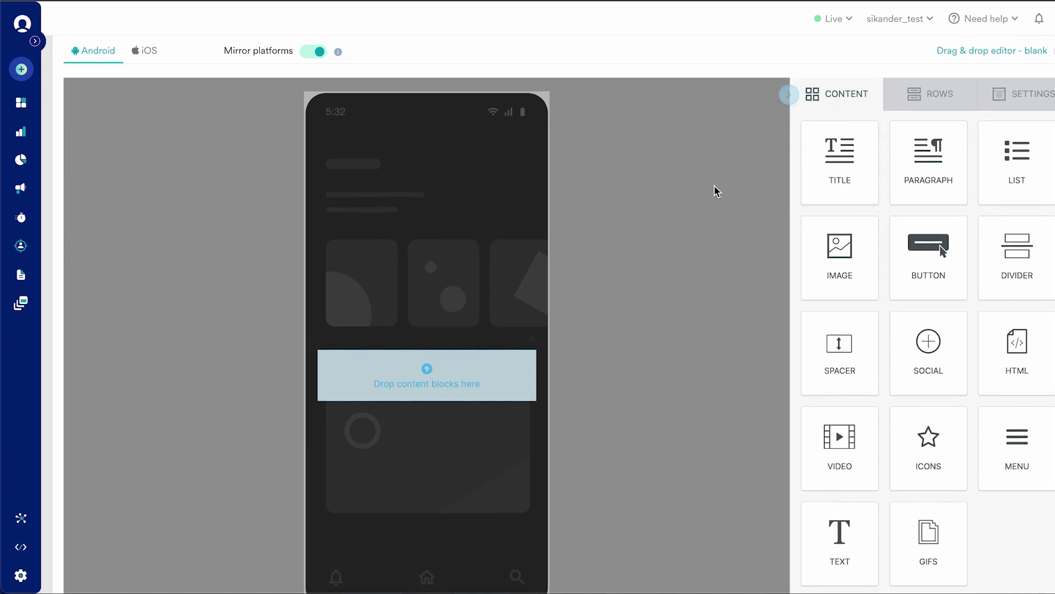
Step: Add a title block above the empty row on the phone canvas
scroll(668, 412, "up", 2)
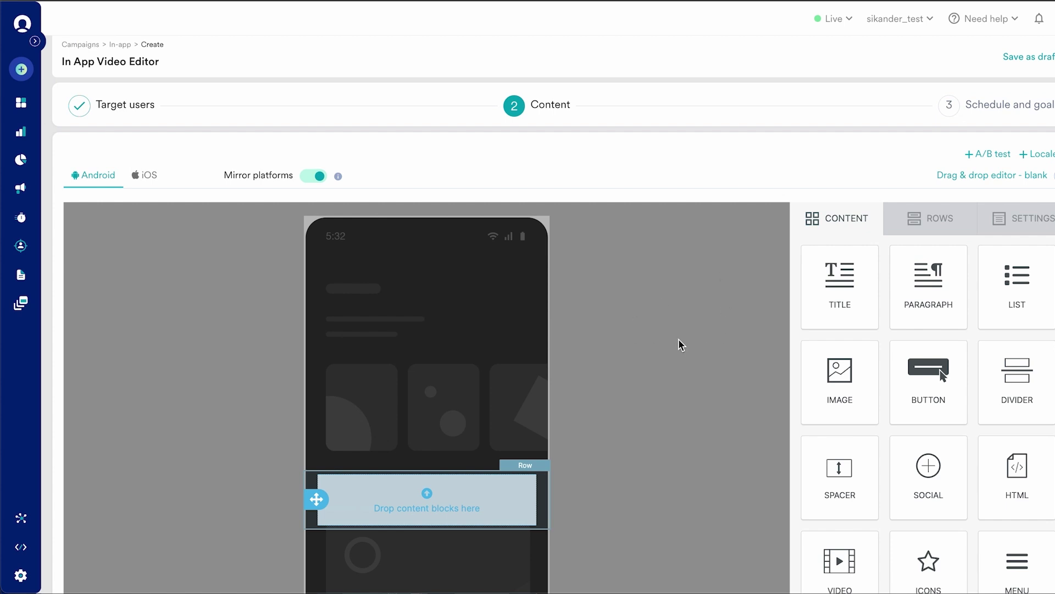
scroll(687, 338, "down", 2)
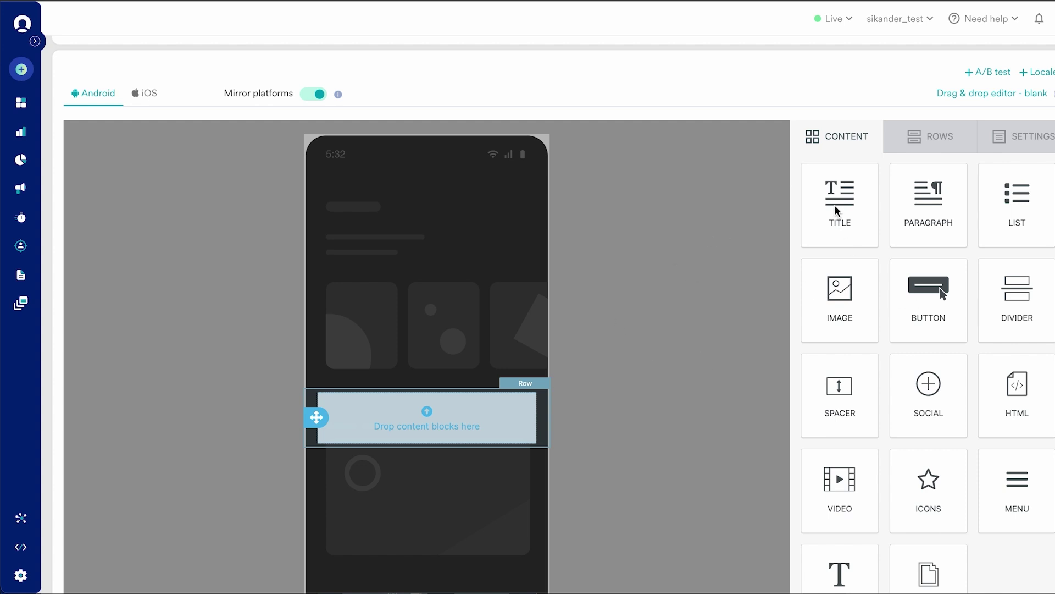
left_click_drag(834, 206, 407, 379)
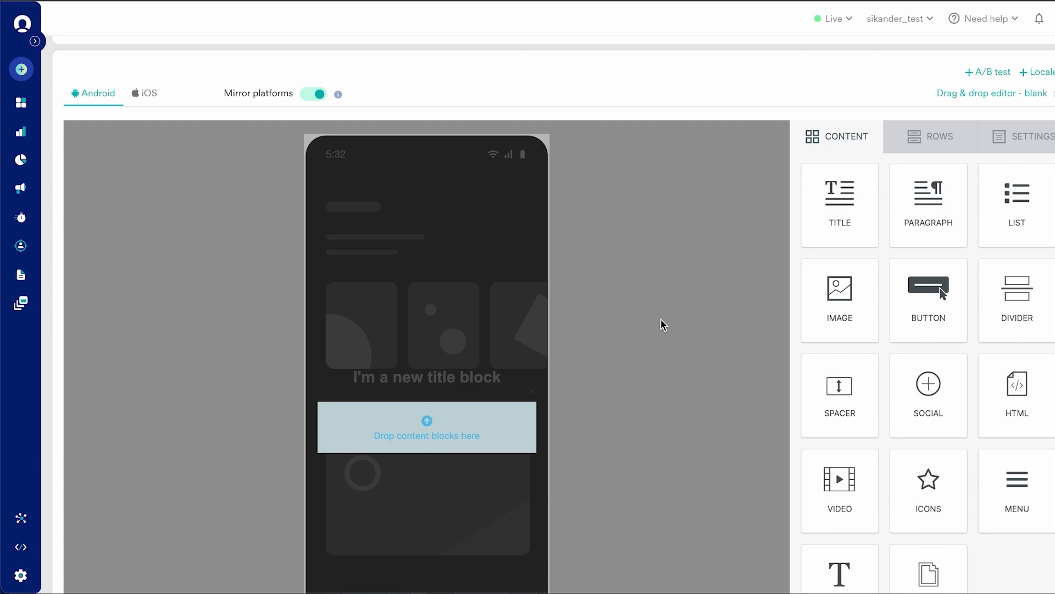
Step: Add a row with two equal columns between the title block and the empty row
scroll(663, 325, "down", 1)
scroll(493, 357, "up", 1)
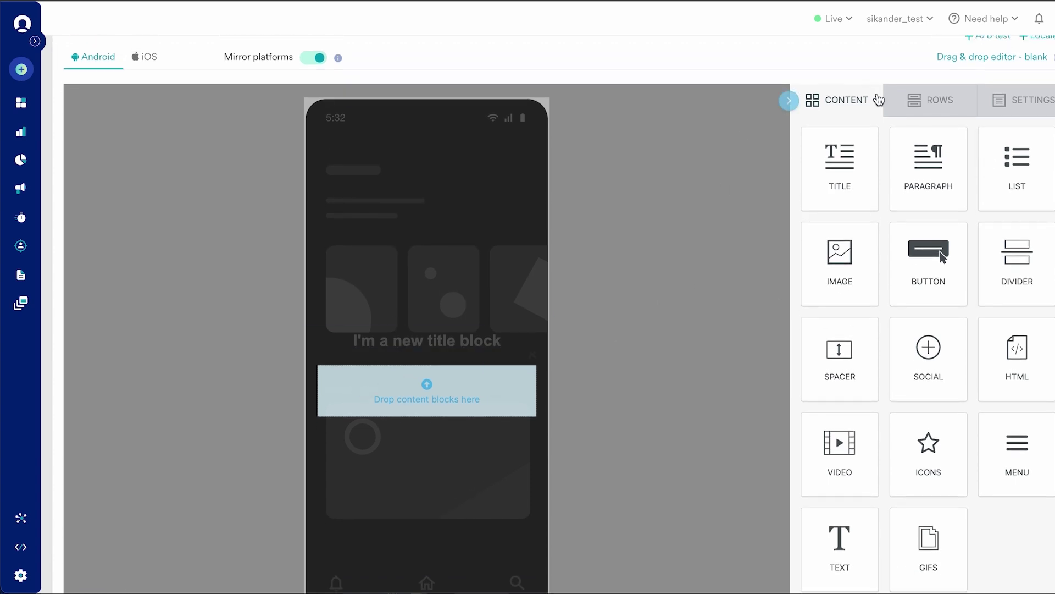
left_click(930, 99)
scroll(907, 381, "down", 3)
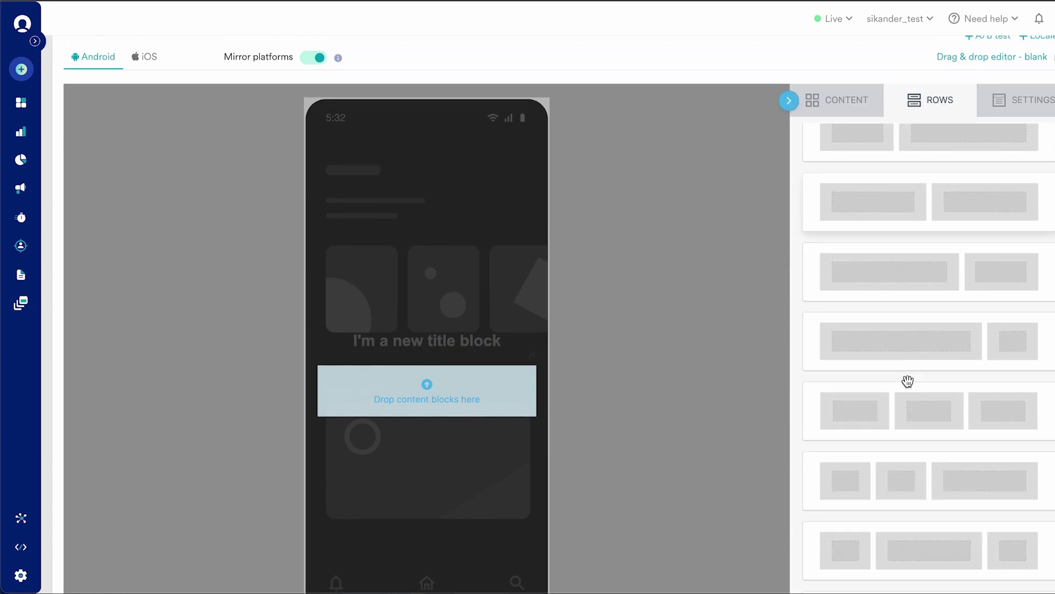
scroll(908, 381, "up", 4)
left_click_drag(908, 380, 377, 381)
scroll(687, 336, "down", 1)
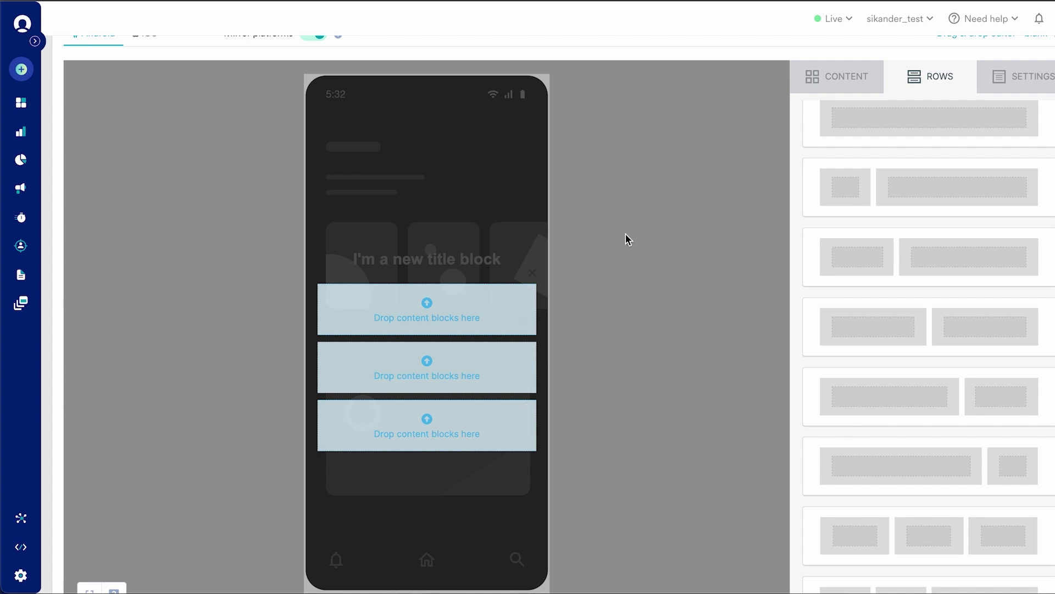
Step: Turn off Stack on mobile for the two-column row so its columns sit side by side
scroll(796, 198, "up", 1)
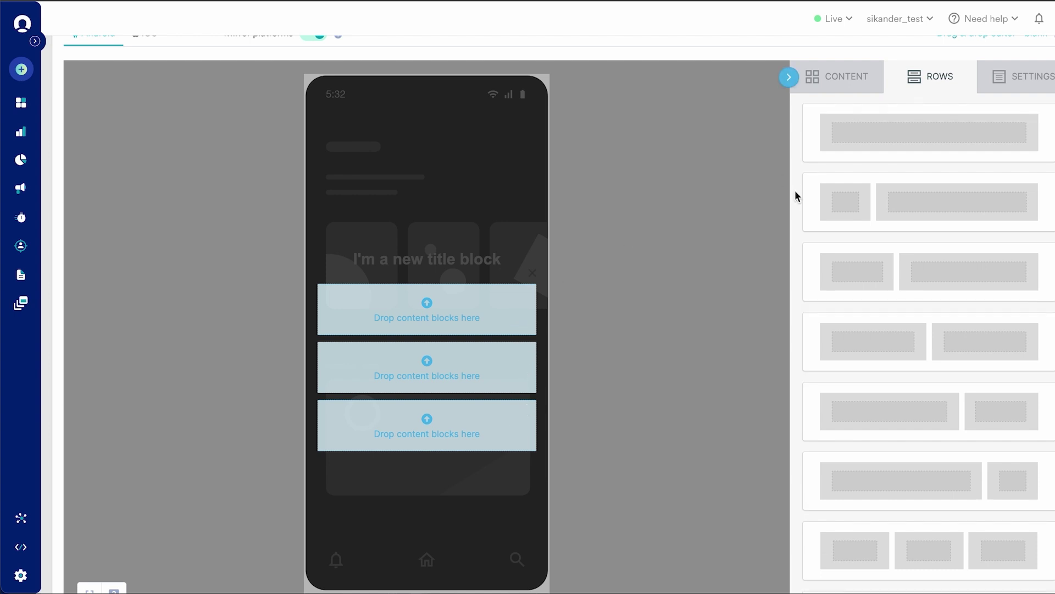
left_click(542, 291)
scroll(1001, 306, "down", 4)
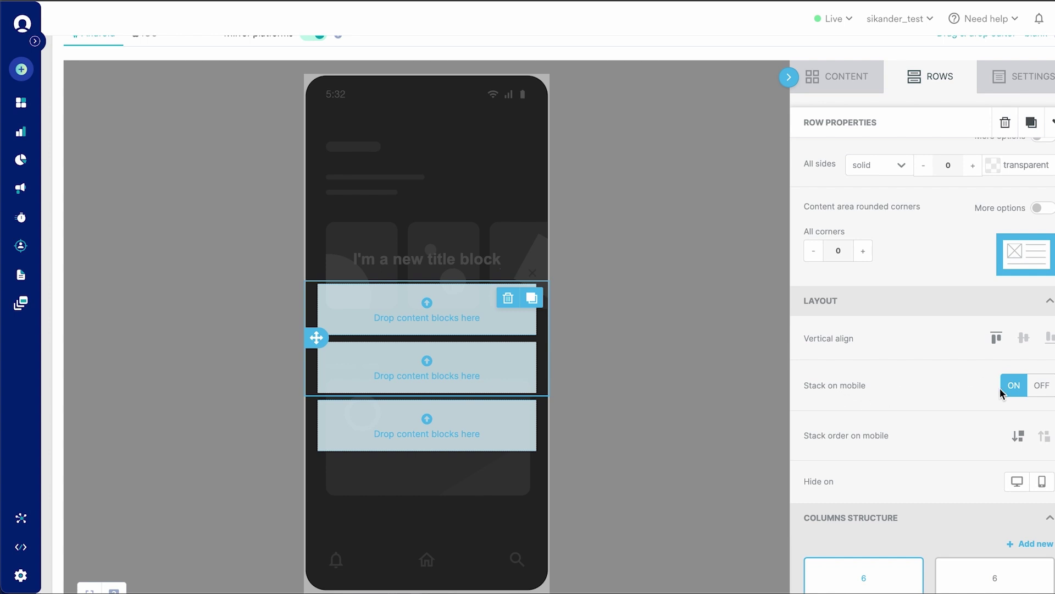
left_click(1041, 386)
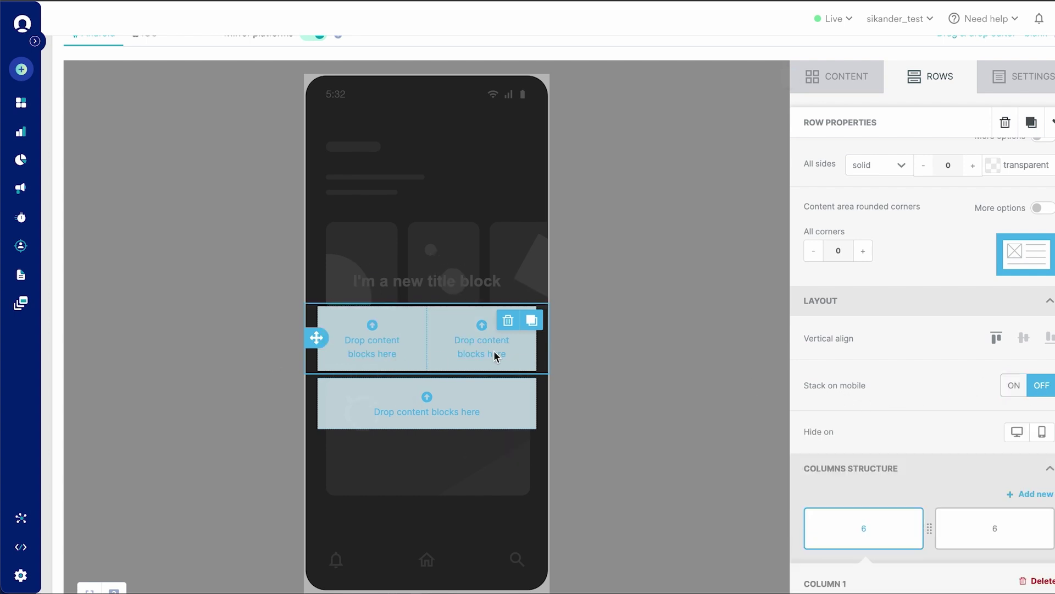
Step: Place an image block in each column of the two-column row, with a button block beneath each image
left_click(841, 82)
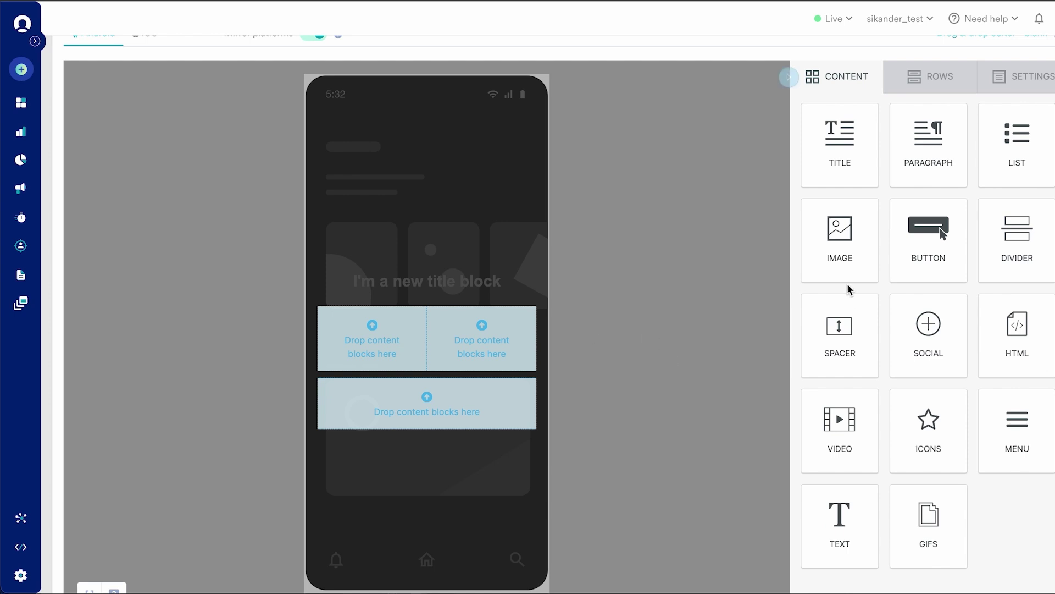
mouse_move(840, 237)
left_mouse_down()
mouse_move(594, 322)
mouse_move(365, 323)
left_mouse_up()
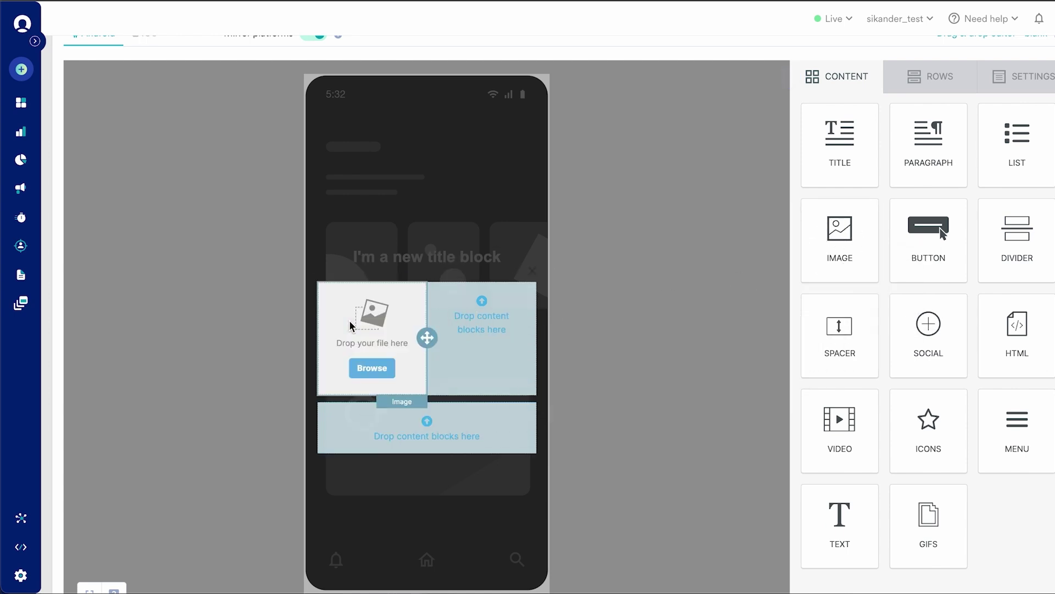
left_click_drag(835, 241, 511, 314)
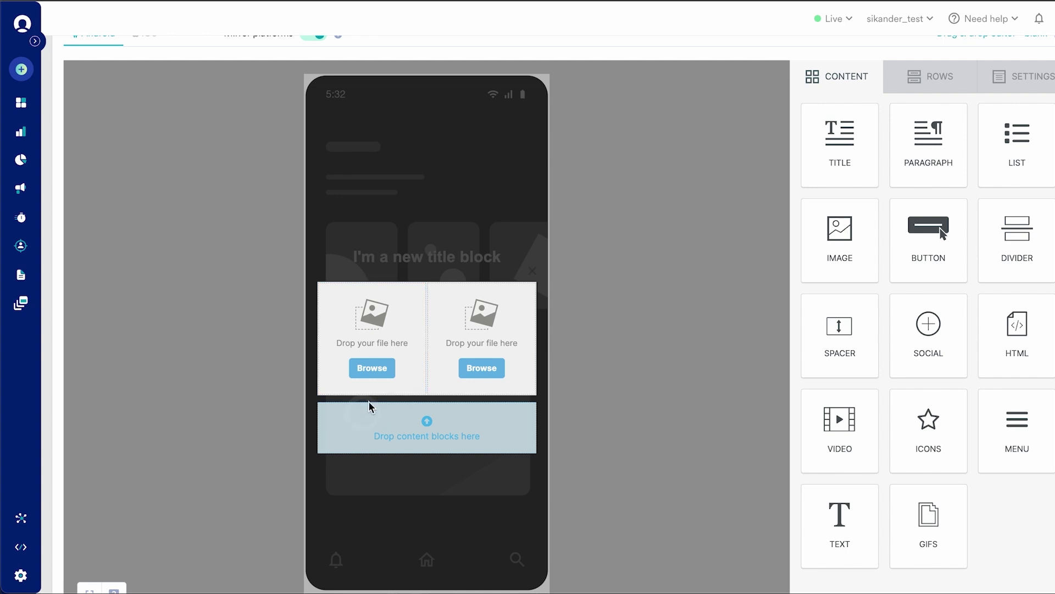
mouse_move(929, 241)
left_mouse_down()
mouse_move(933, 249)
mouse_move(475, 391)
left_mouse_up()
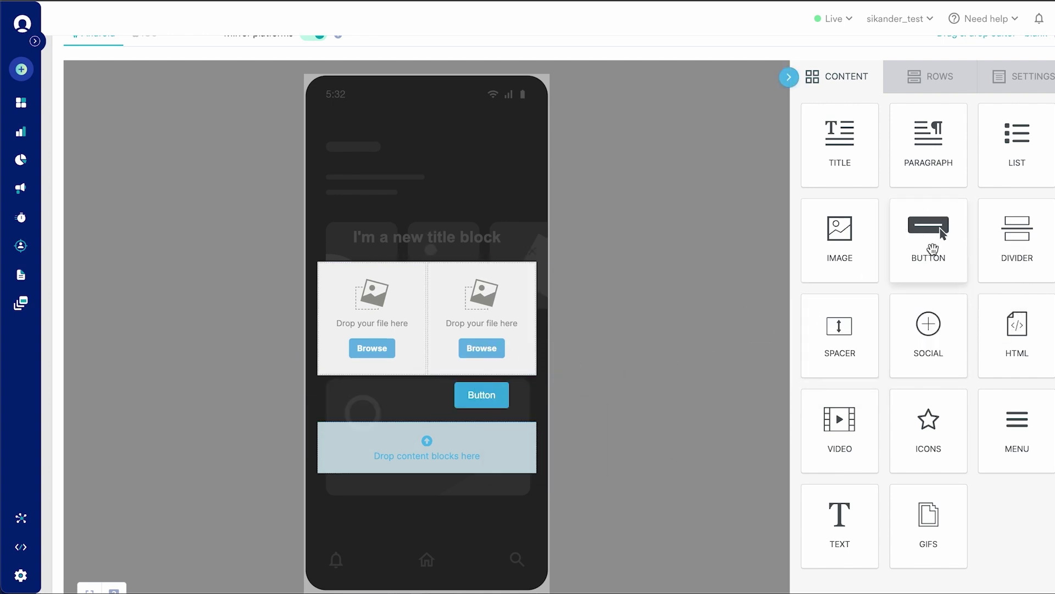
left_click_drag(931, 241, 391, 391)
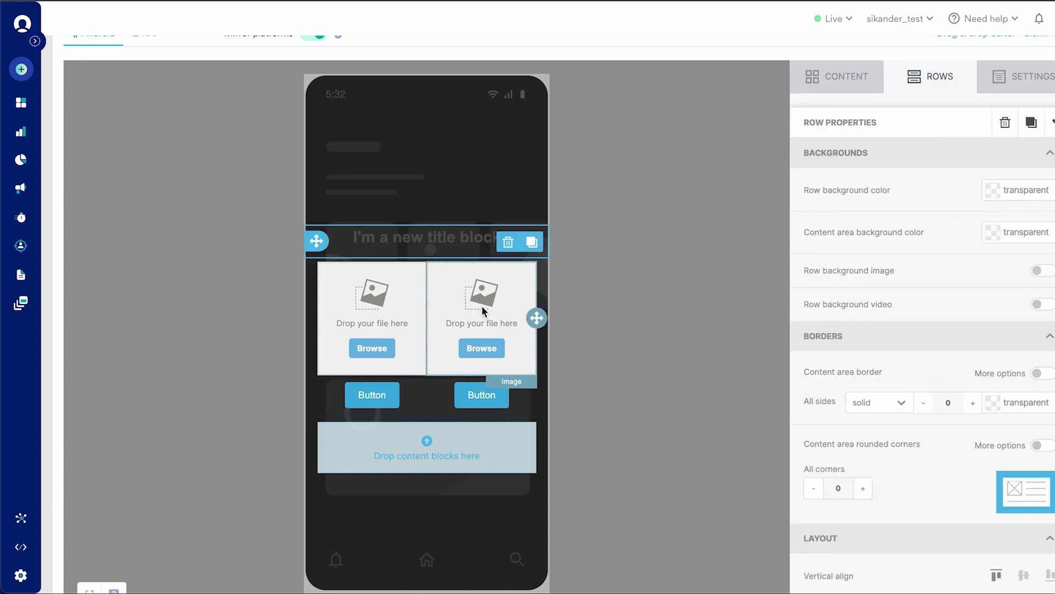
Step: Insert the football players picture into the second column's image block and the 83.7 KB cricket batsman picture into the first column's
left_click(479, 349)
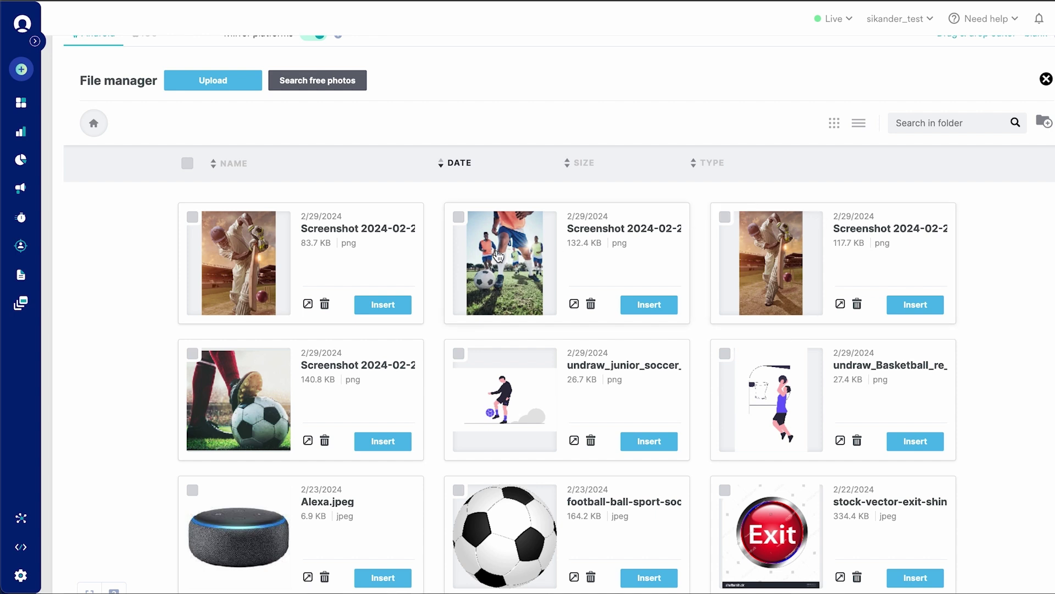
left_click(460, 217)
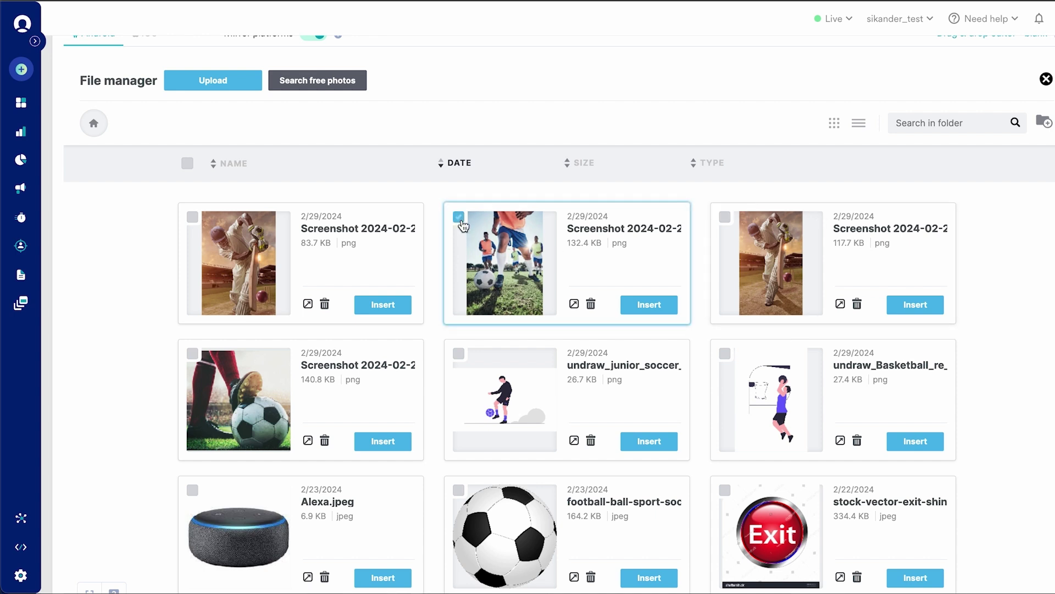
left_click(650, 305)
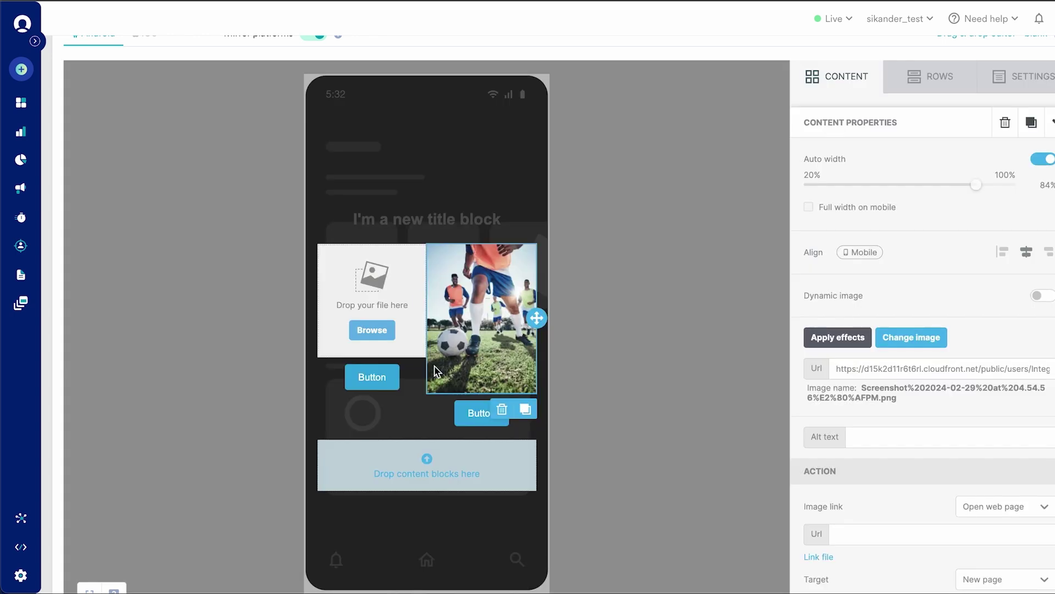
left_click(382, 330)
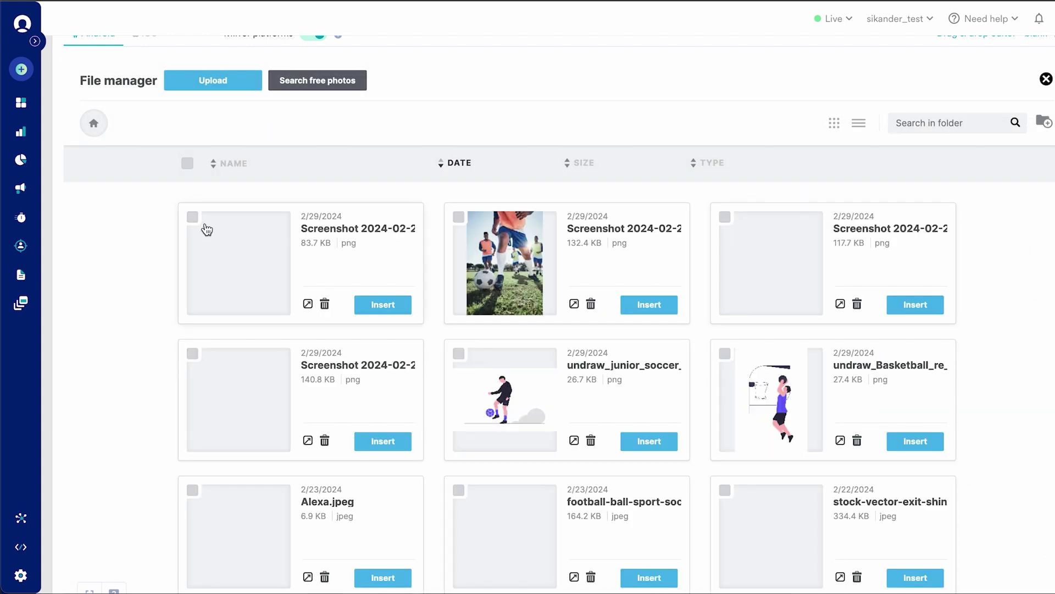
left_click(192, 218)
left_click(383, 304)
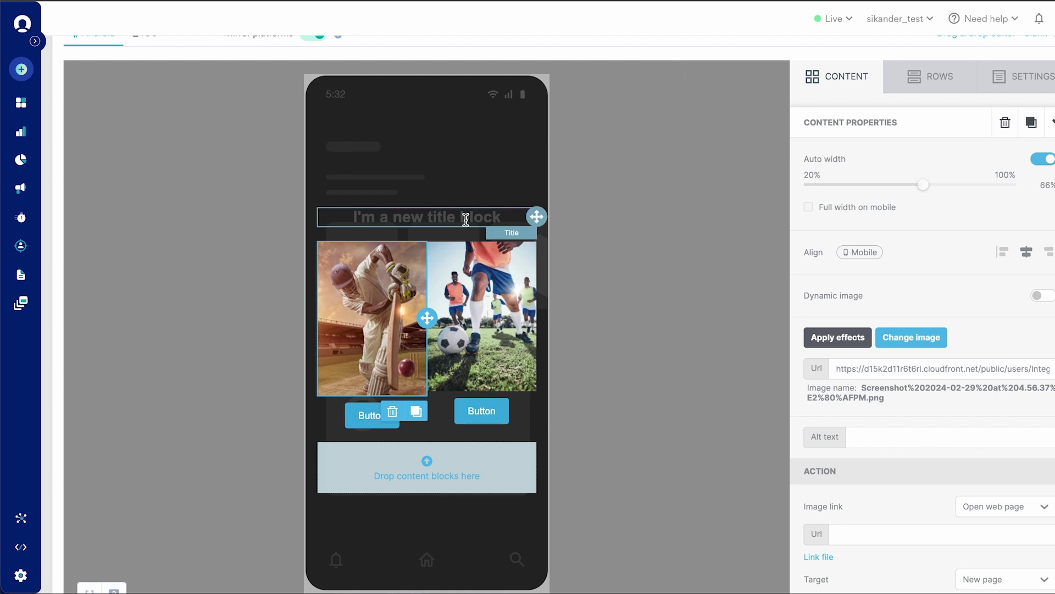
Step: Replace the title block's text with "What Sport do you prefer?"
left_click(490, 218)
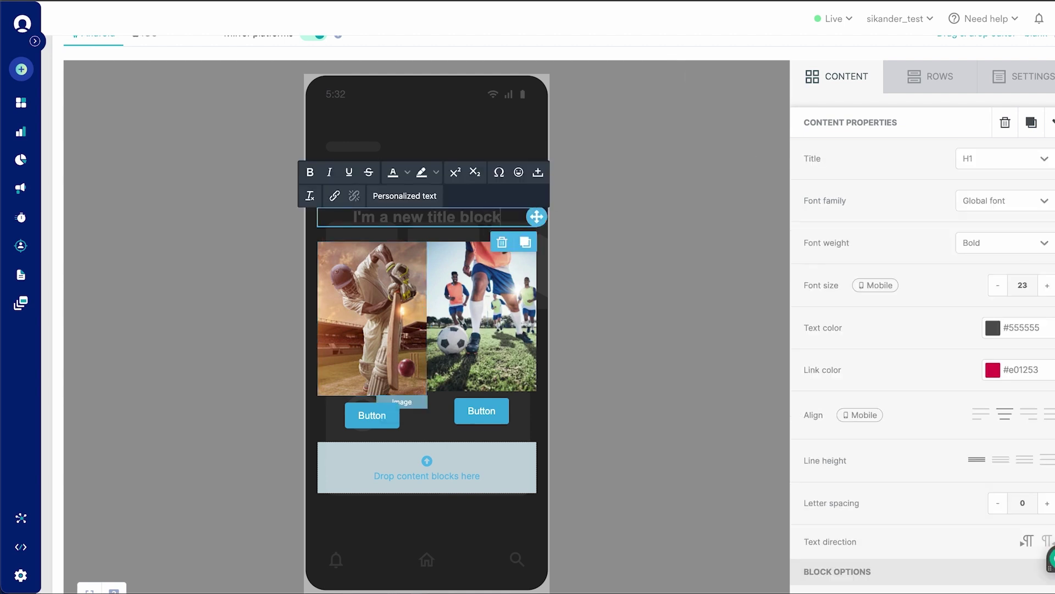
key("ctrl+a")
key("BackSpace")
type("What Sp")
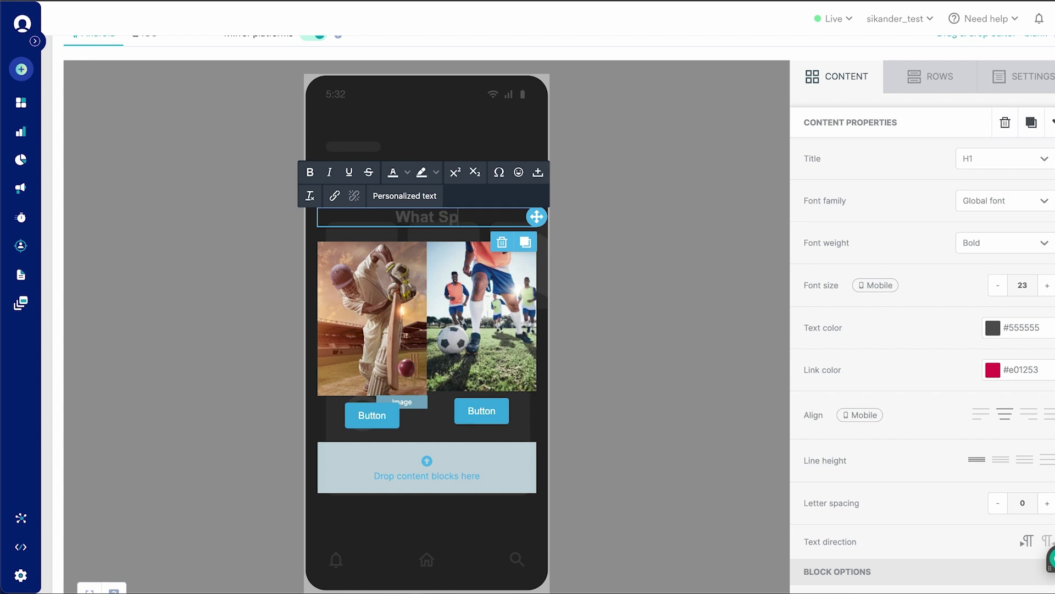
type("ort do y")
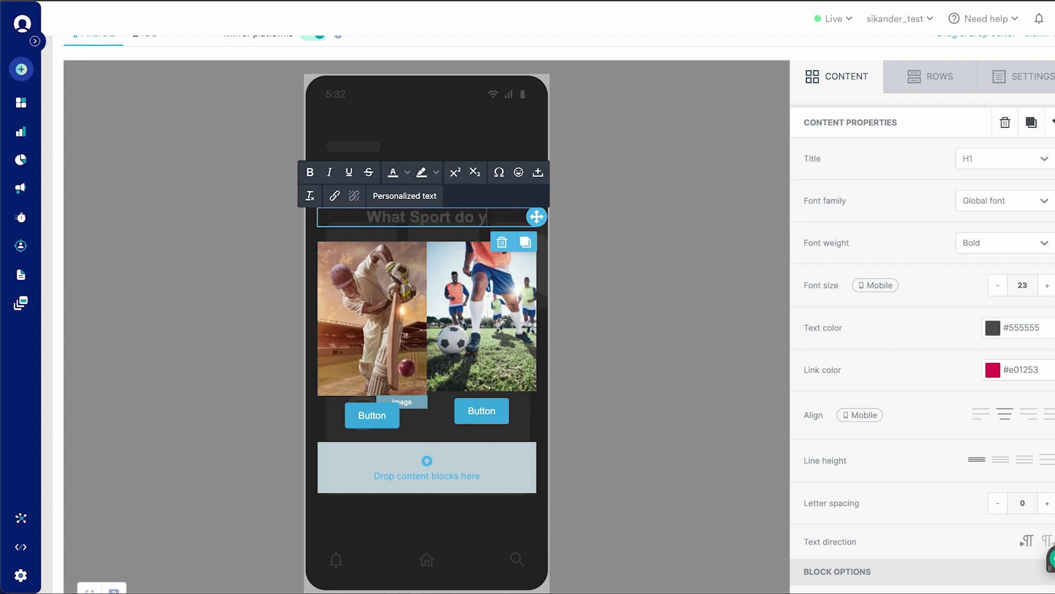
type("ou Pr")
key("BackSpace")
key("BackSpace")
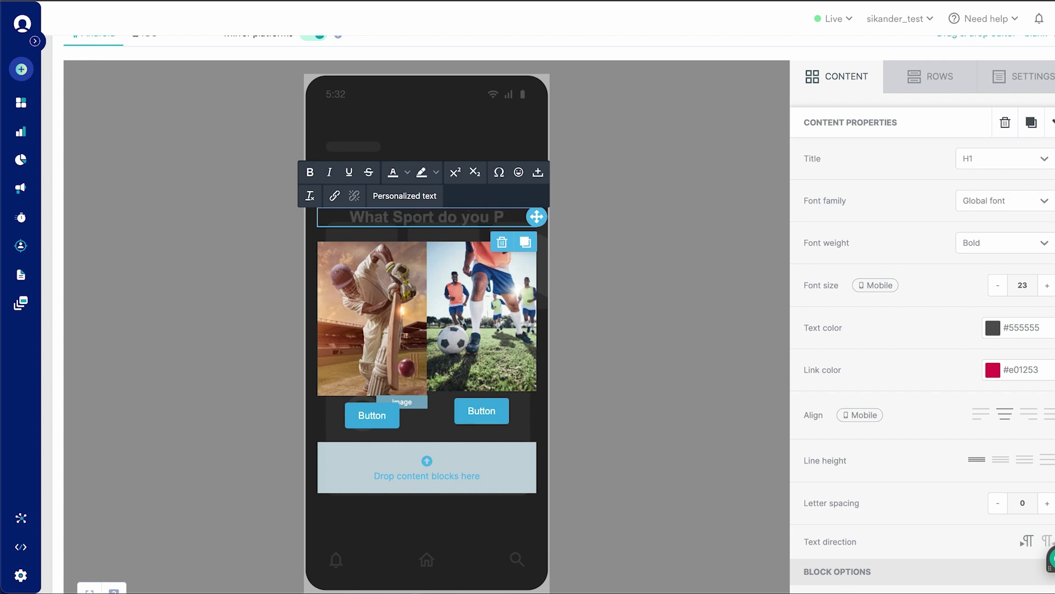
type("prefer?")
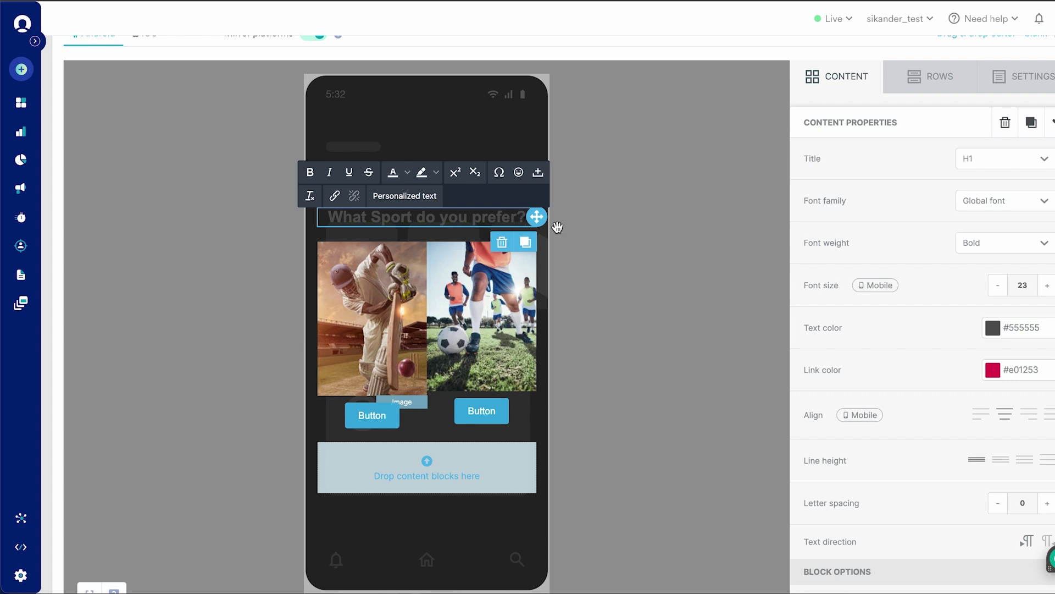
Step: Delete the empty row beneath the two-column row
left_click(649, 243)
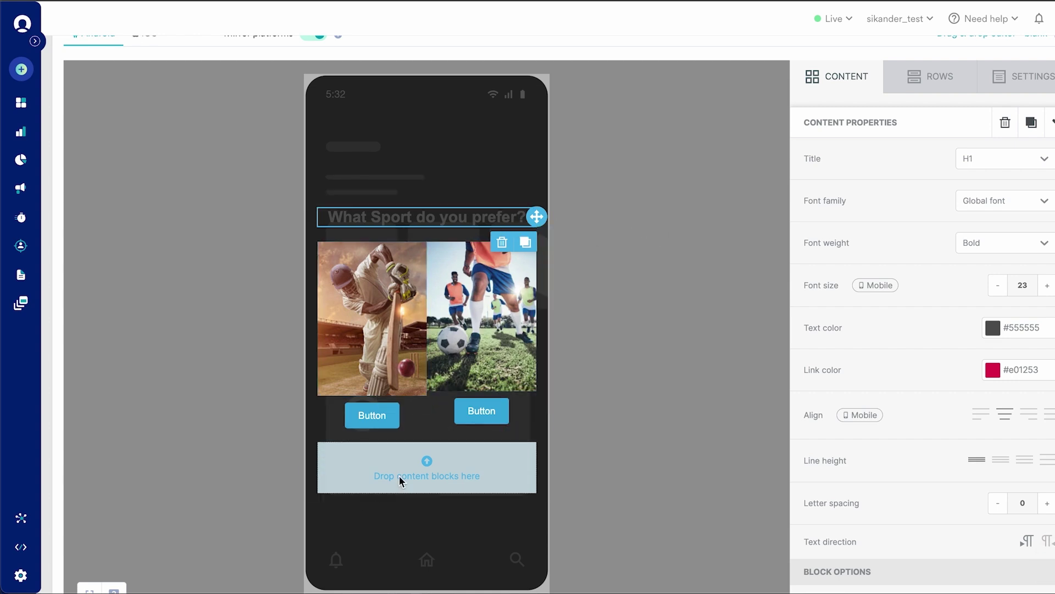
left_click(538, 472)
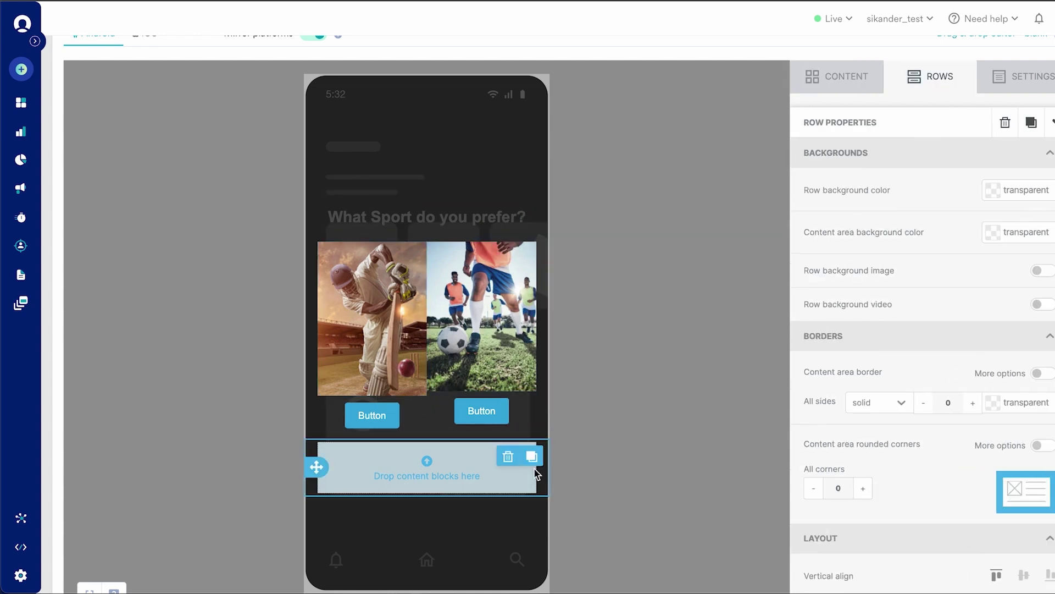
left_click(504, 455)
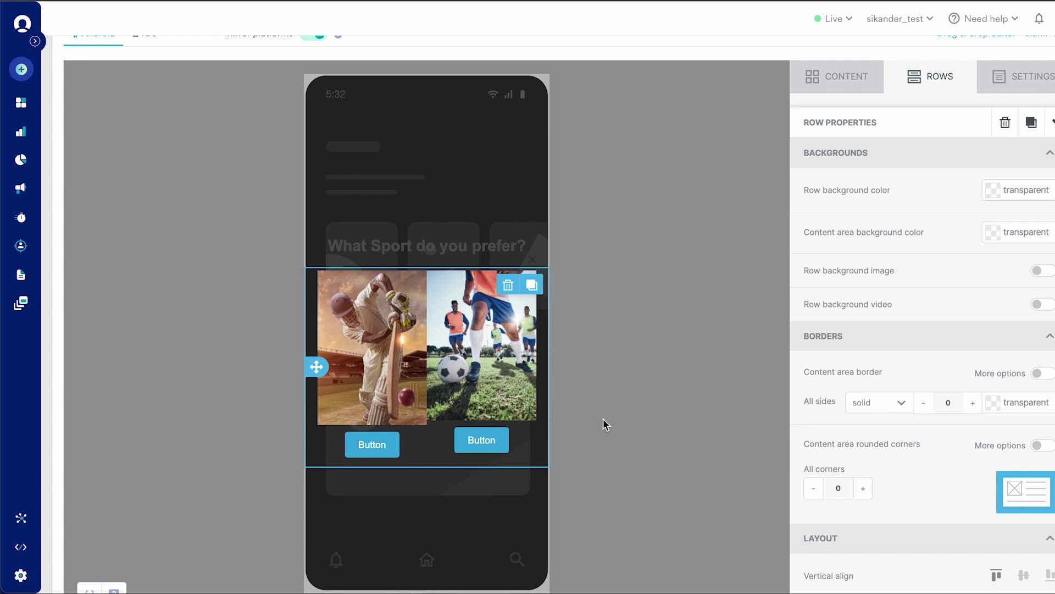
Step: Change the text color of the title "What Sport do you prefer?" to white
left_click(422, 247)
triple_click(422, 247)
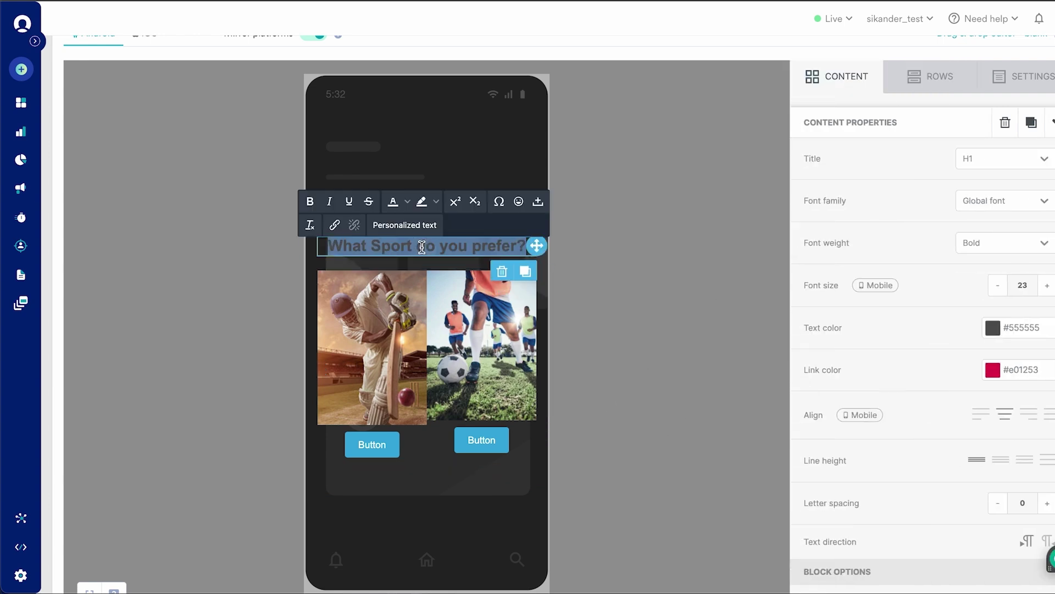
left_click(407, 204)
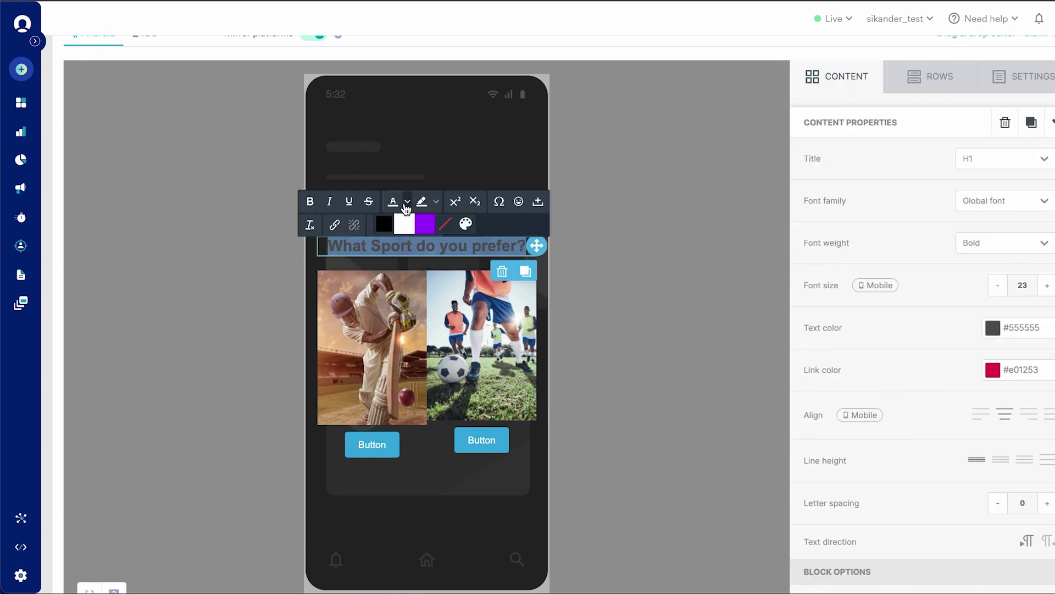
left_click(675, 281)
left_click(322, 252)
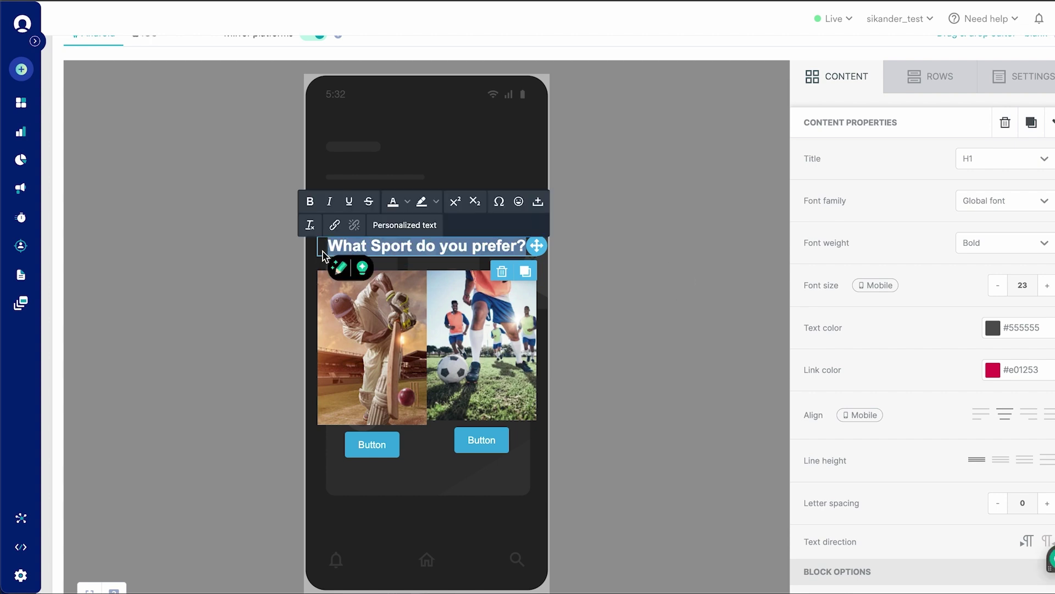
left_click(641, 287)
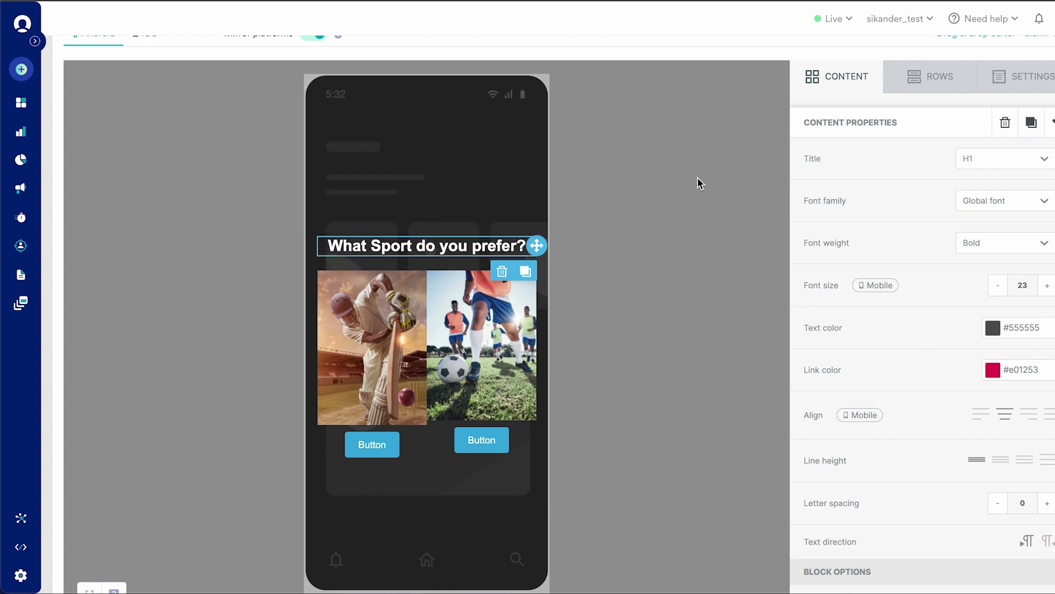
left_click(529, 292)
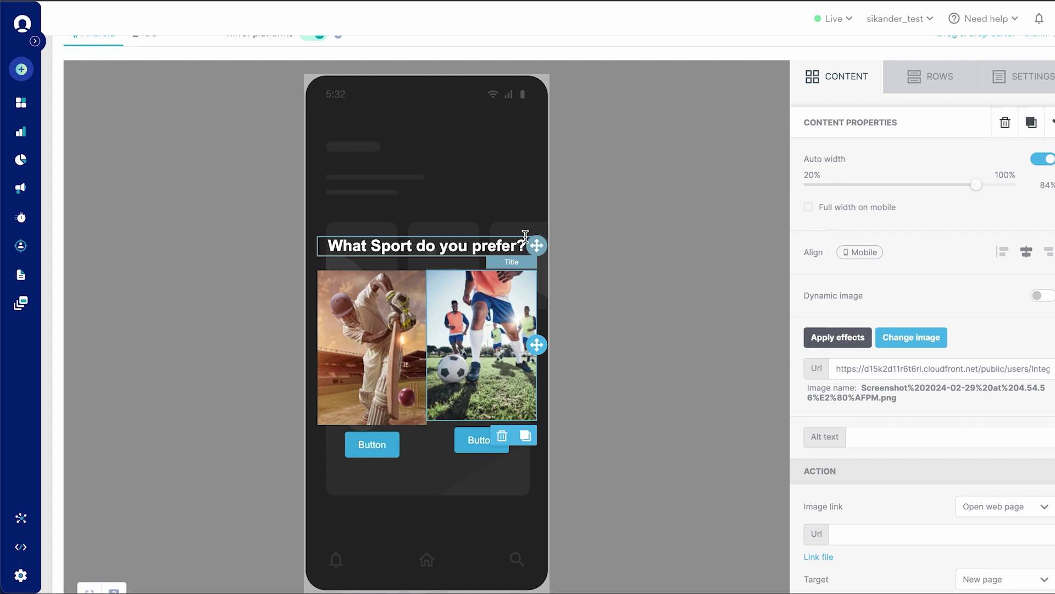
triple_click(324, 246)
left_click(570, 234)
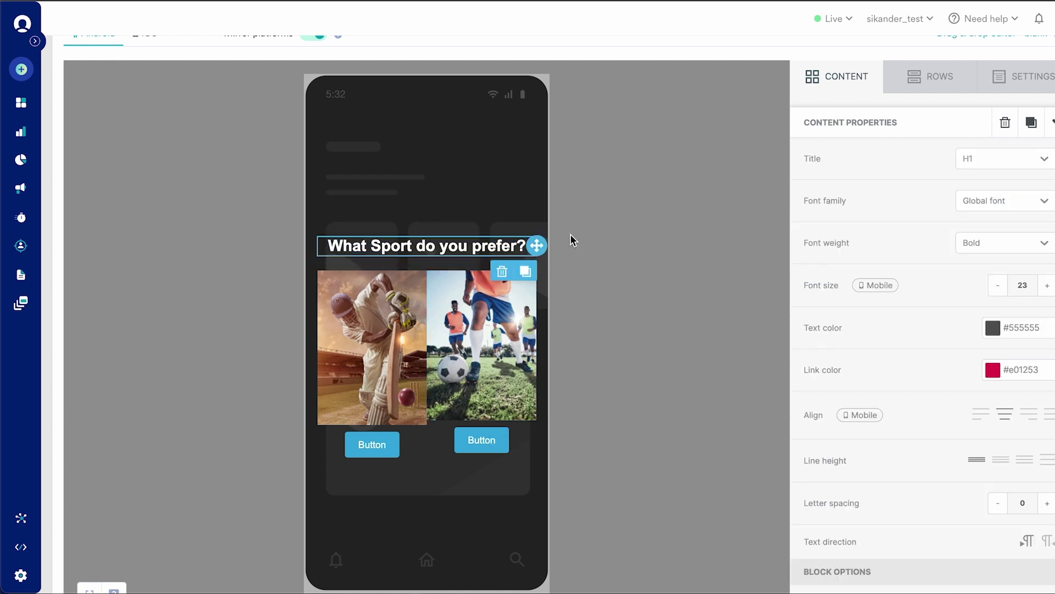
Step: Set the row background color of both the title row and the two-column image row to #0068a5
left_click(521, 235)
left_click(1001, 193)
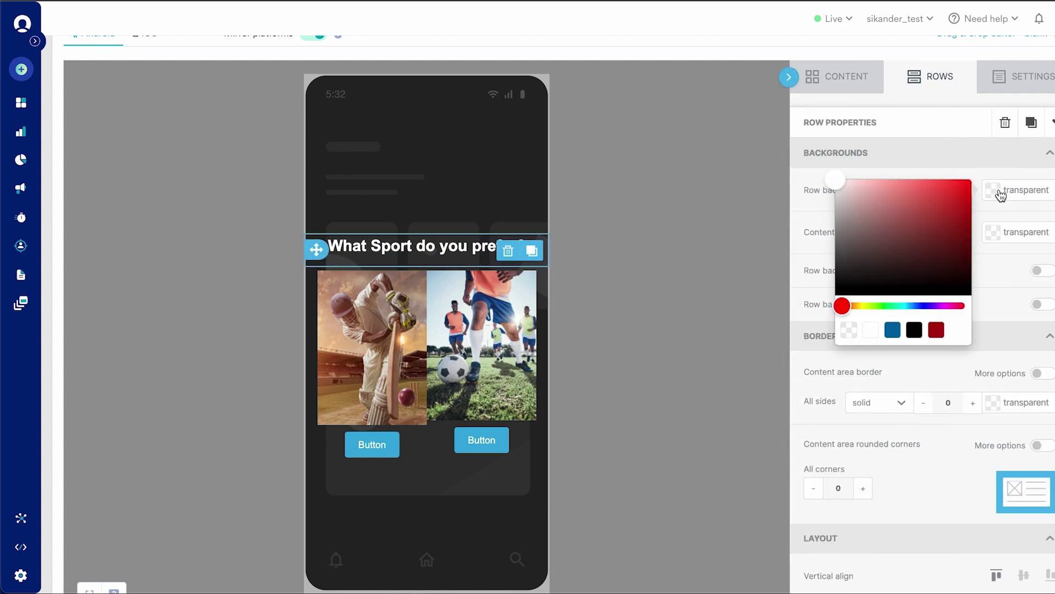
left_click(893, 330)
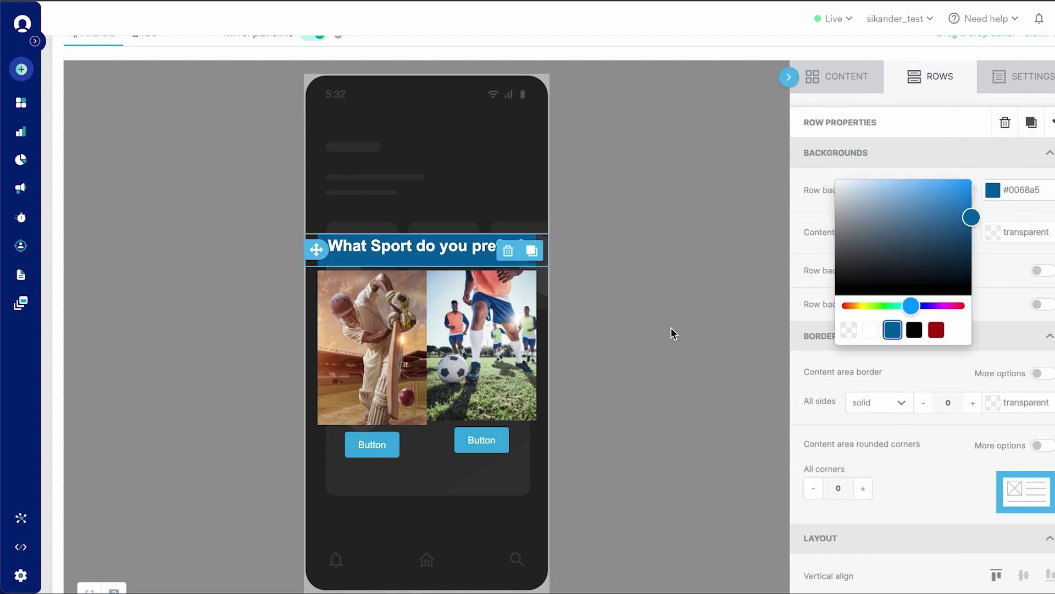
left_click(544, 319)
left_click(997, 202)
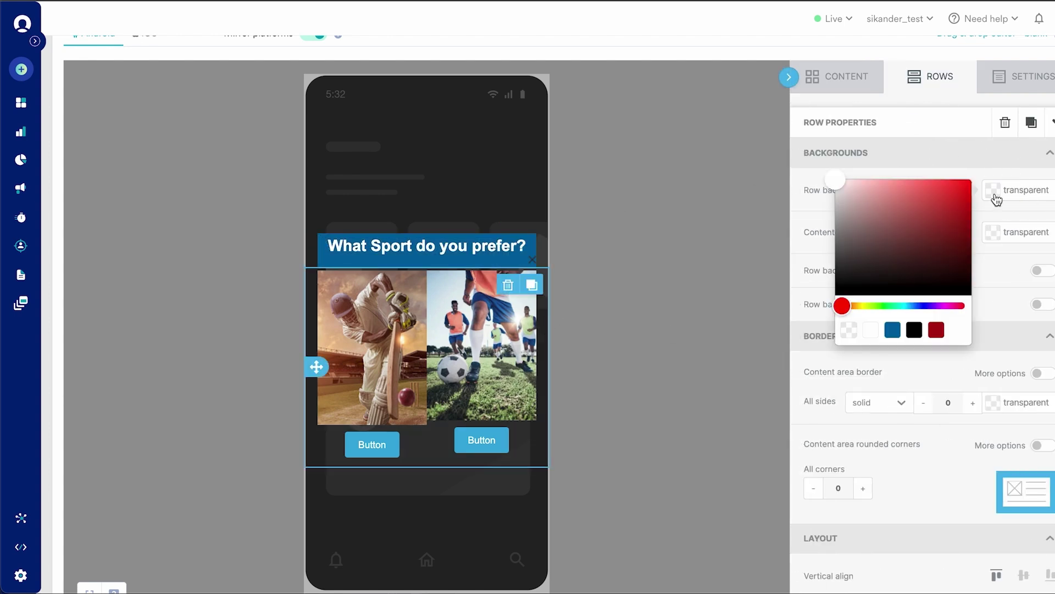
left_click(896, 331)
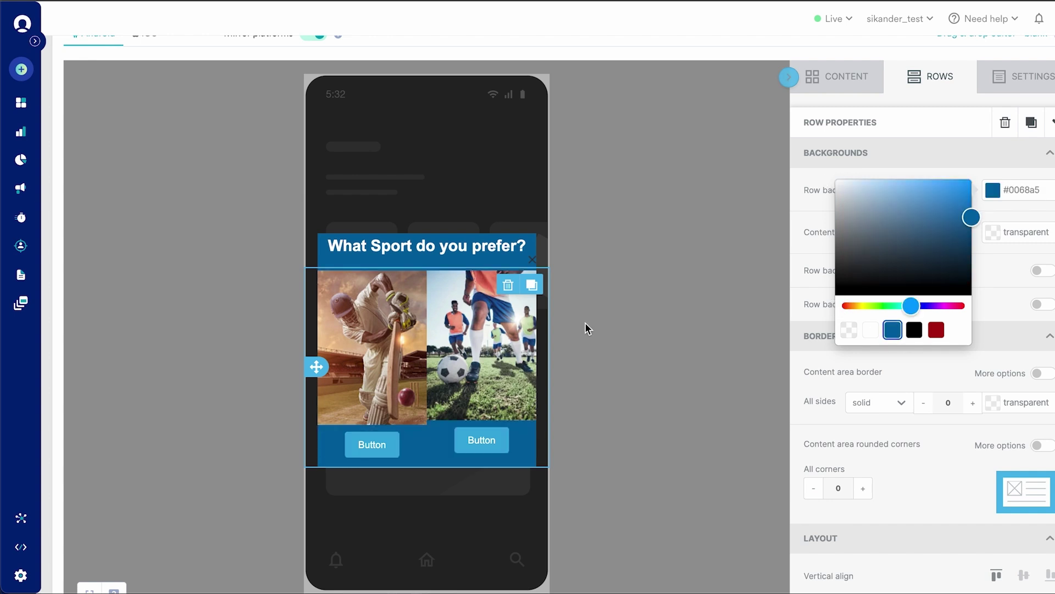
left_click(735, 329)
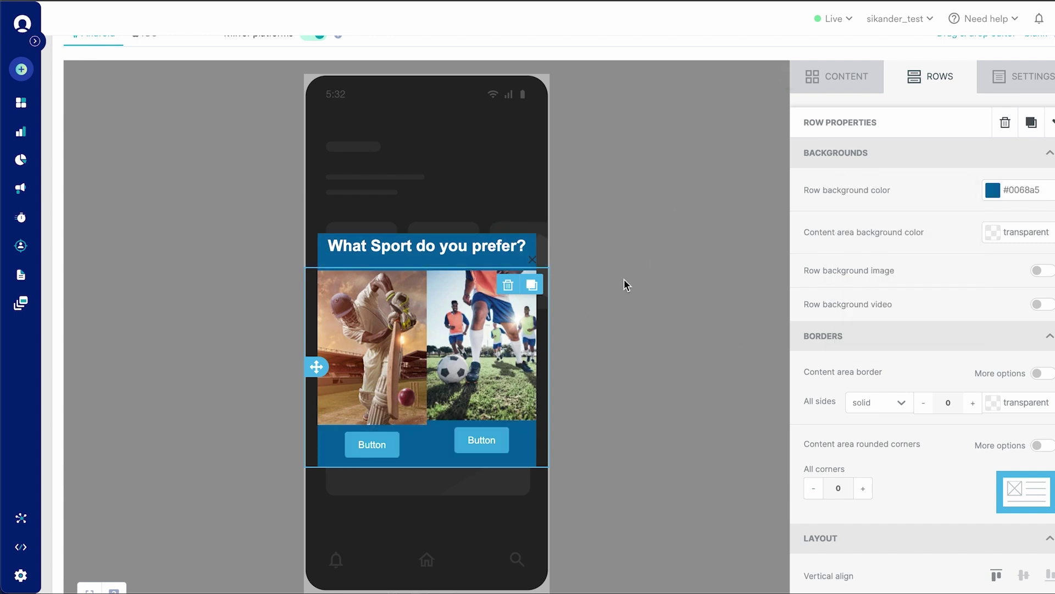
Step: Delete the close.png image block between the title and the pictures
left_click(404, 301)
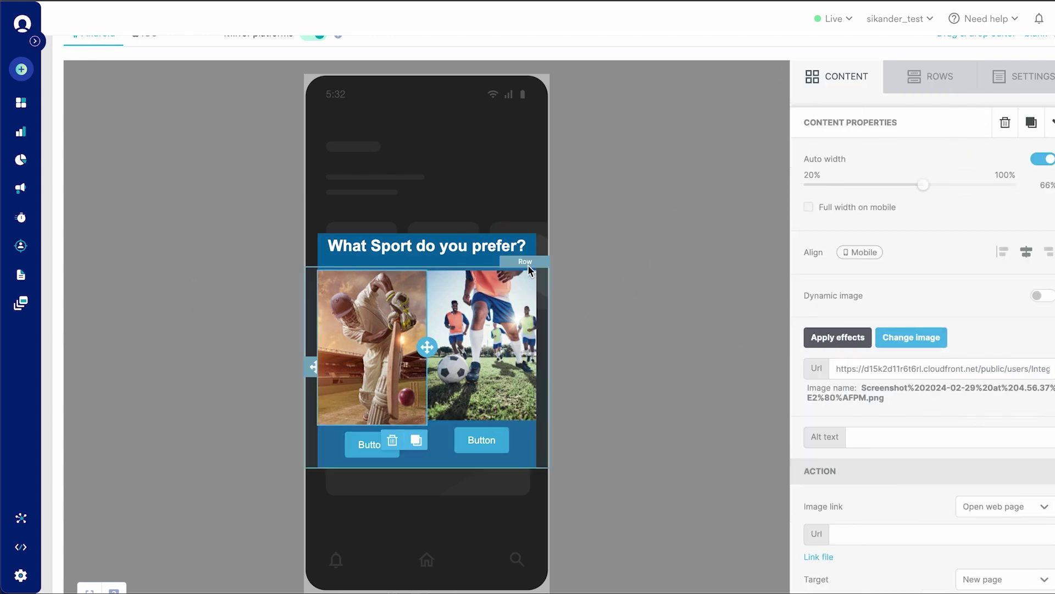
left_click(536, 258)
left_click_drag(537, 258, 539, 218)
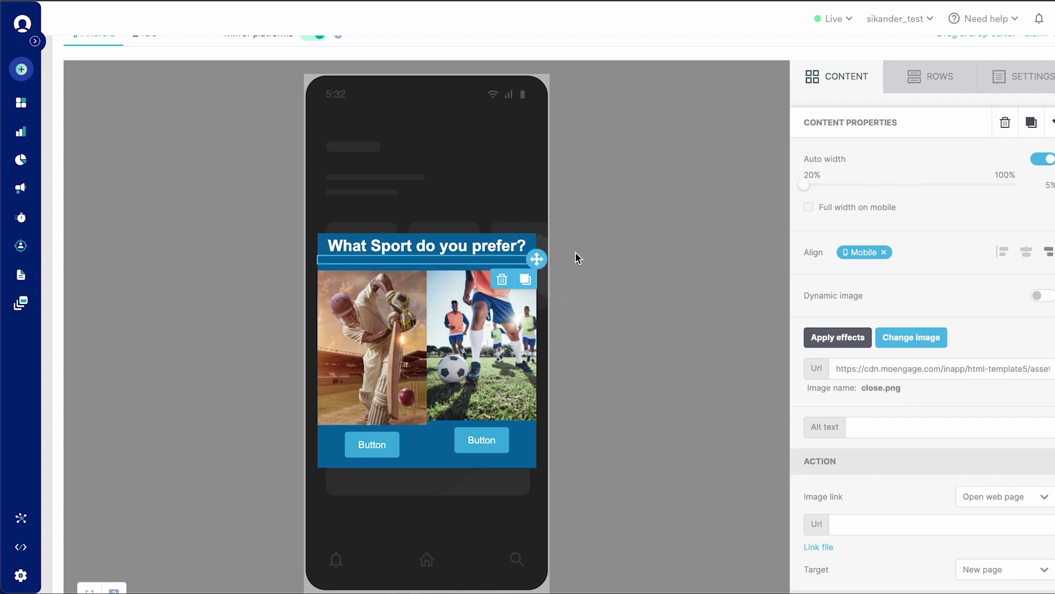
left_click(502, 281)
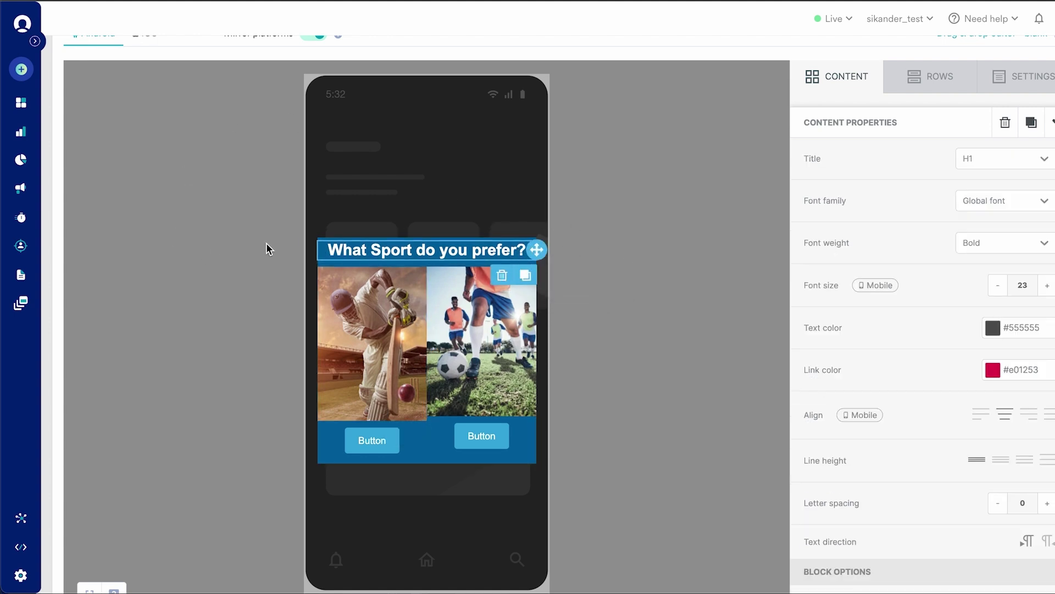
Step: Set the title row's row background color to transparent and its content area background color to #0068a5
left_click(541, 338)
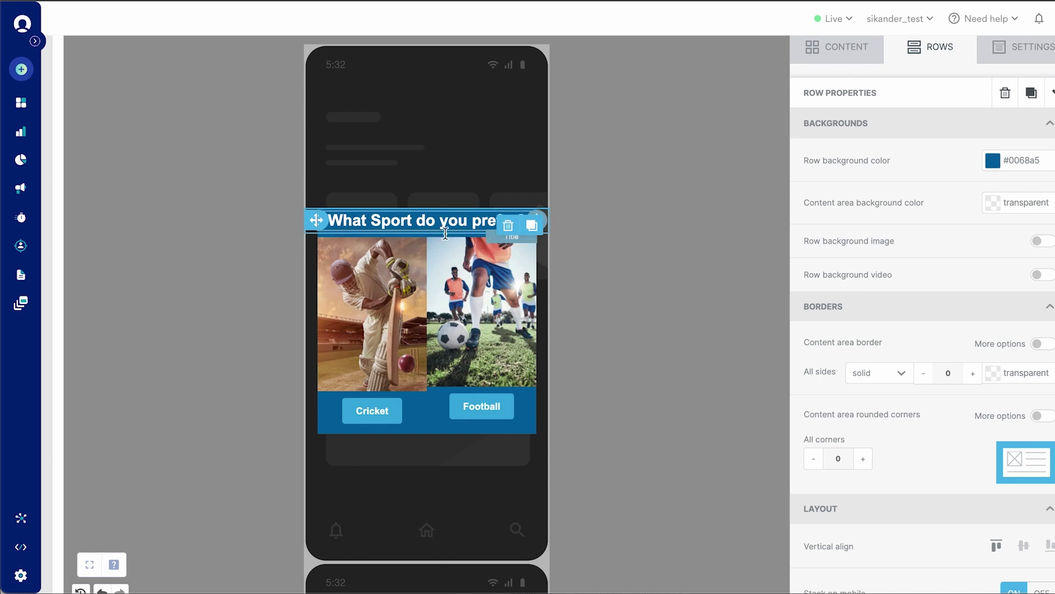
scroll(914, 274, "up", 1)
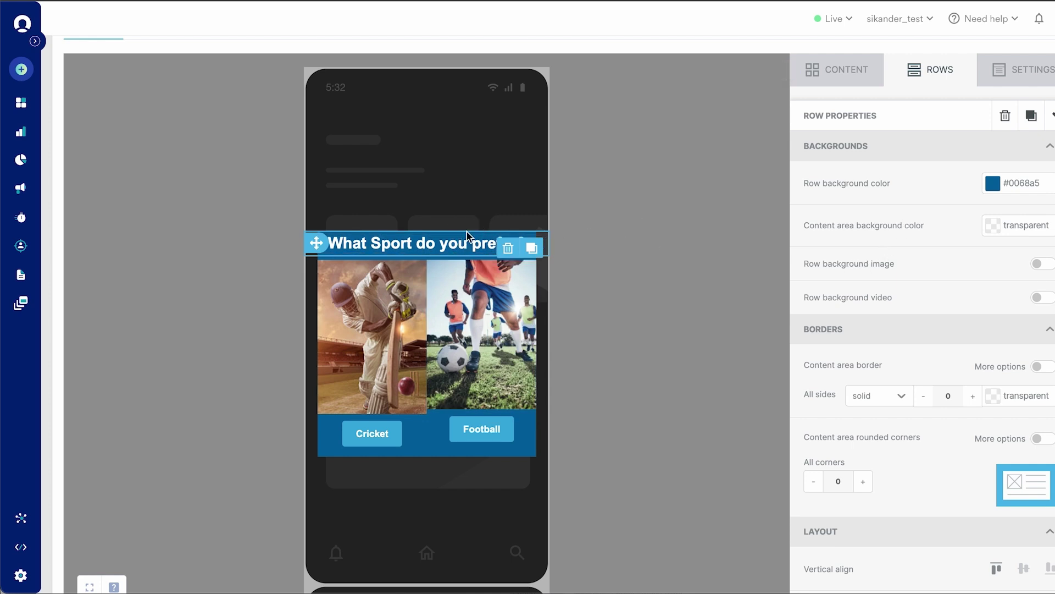
left_click(992, 186)
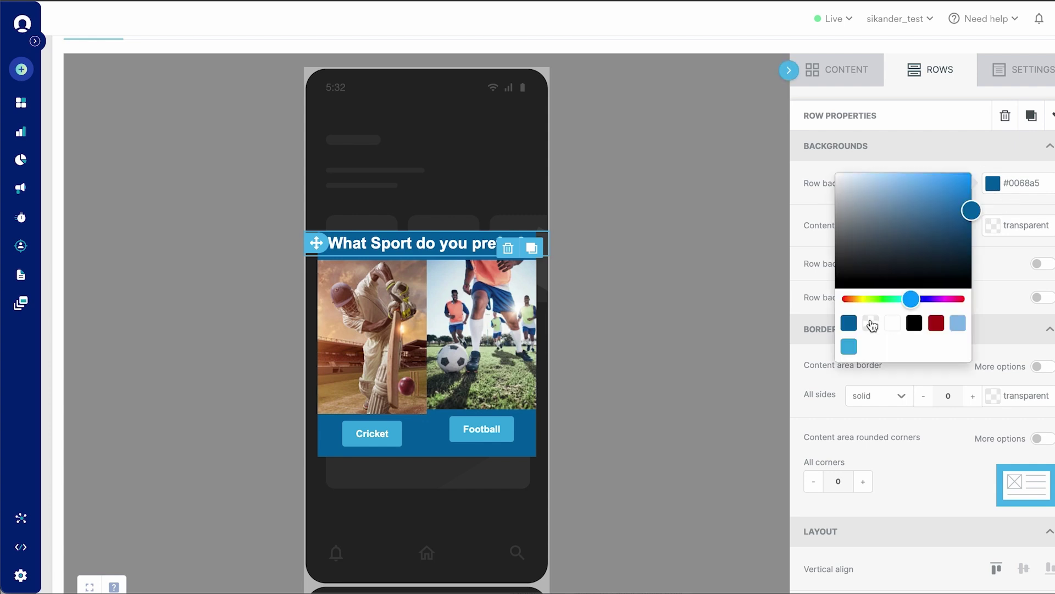
left_click(871, 322)
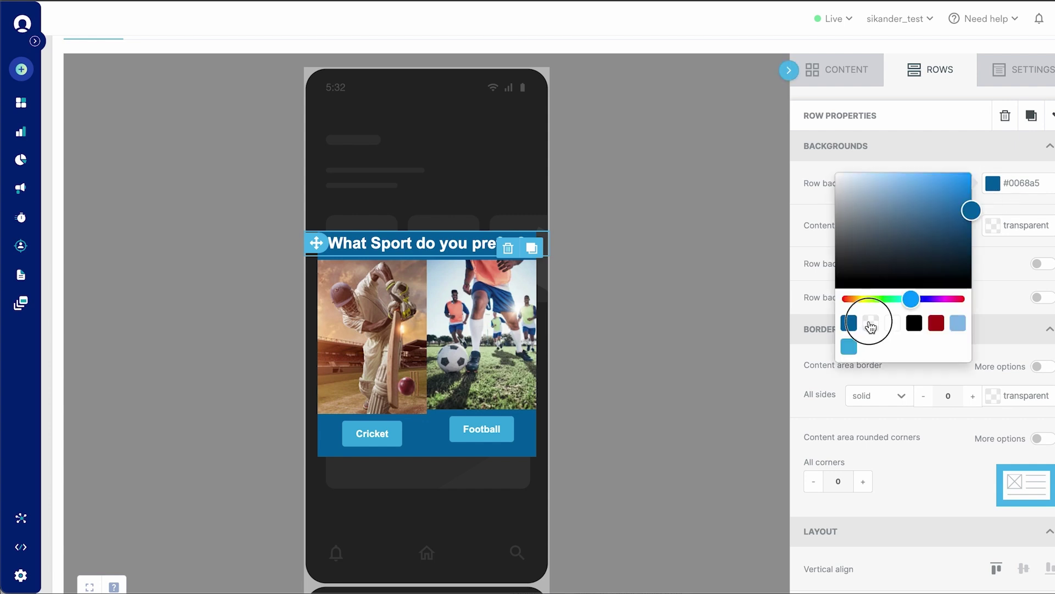
left_click(996, 229)
left_click(891, 367)
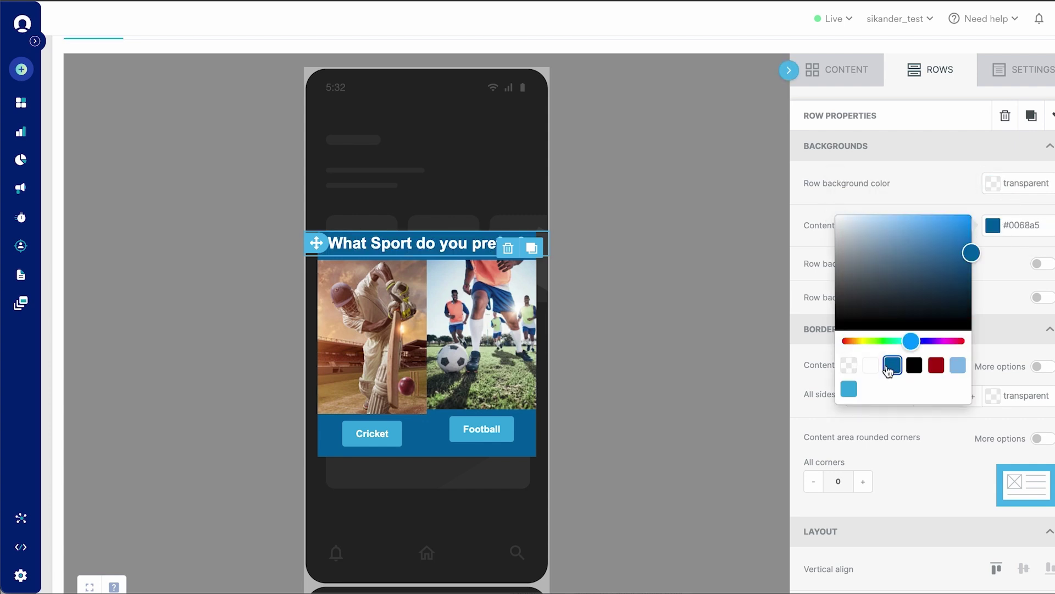
left_click(675, 281)
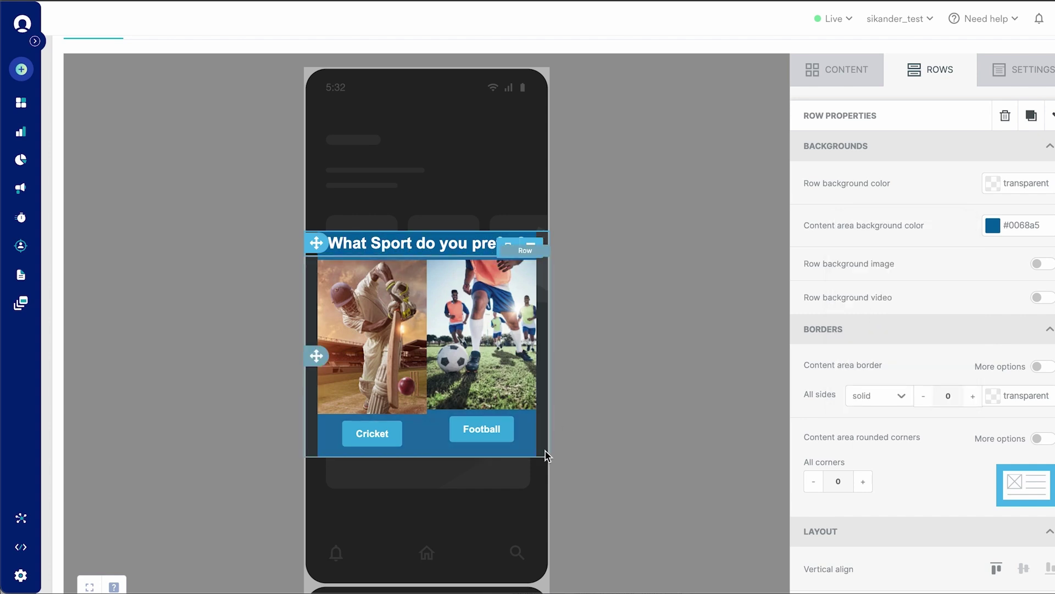
Step: Set the Football button's background color to #b00d0d
left_click(446, 440)
scroll(899, 377, "down", 1)
scroll(899, 377, "up", 2)
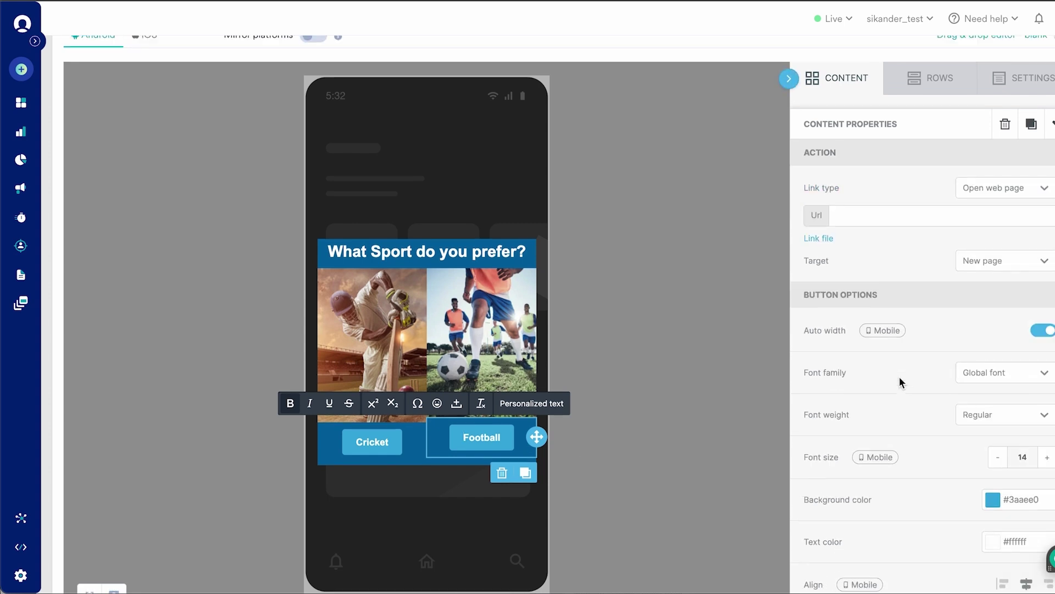
scroll(899, 377, "down", 5)
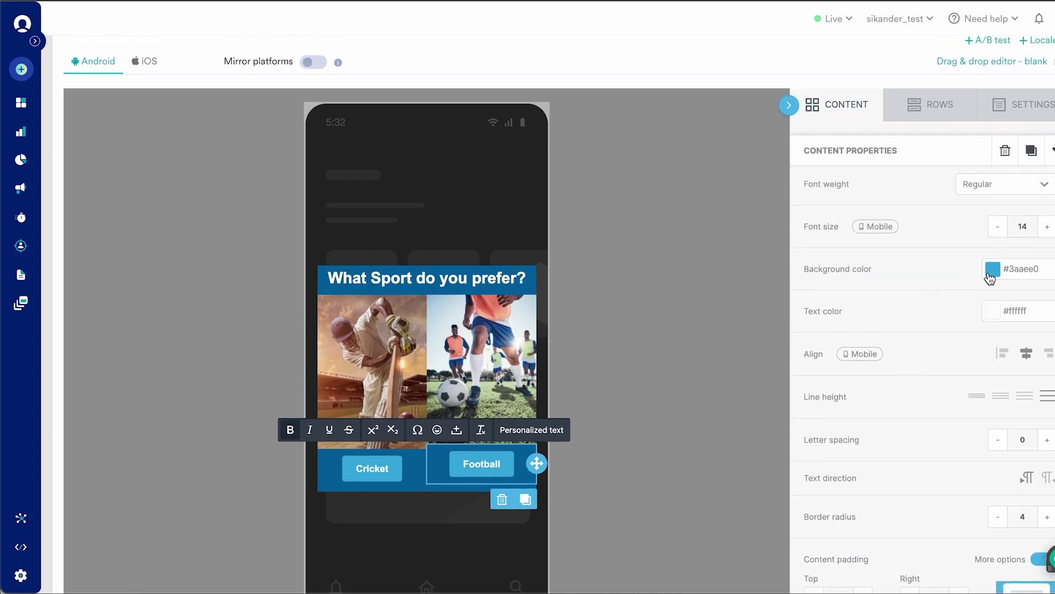
left_click(464, 491)
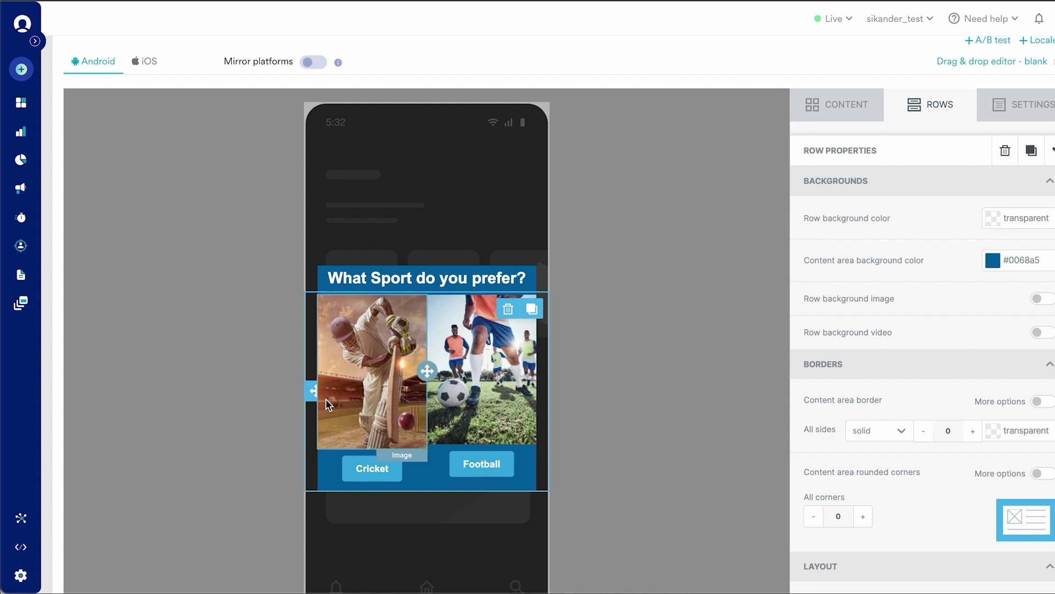
scroll(676, 382, "down", 1)
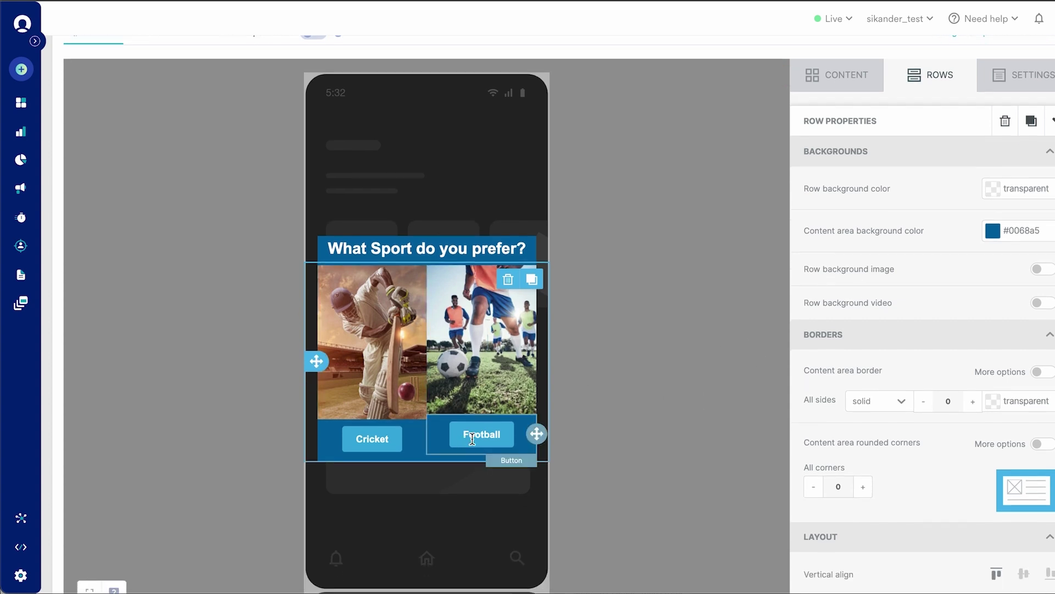
scroll(705, 380, "down", 2)
left_click(455, 400)
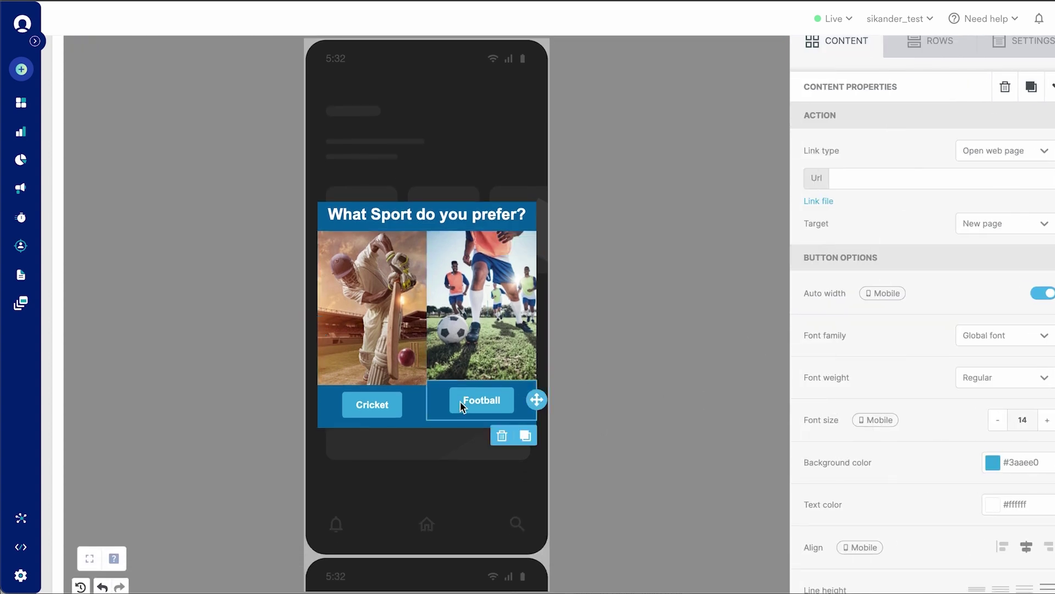
scroll(721, 393, "down", 1)
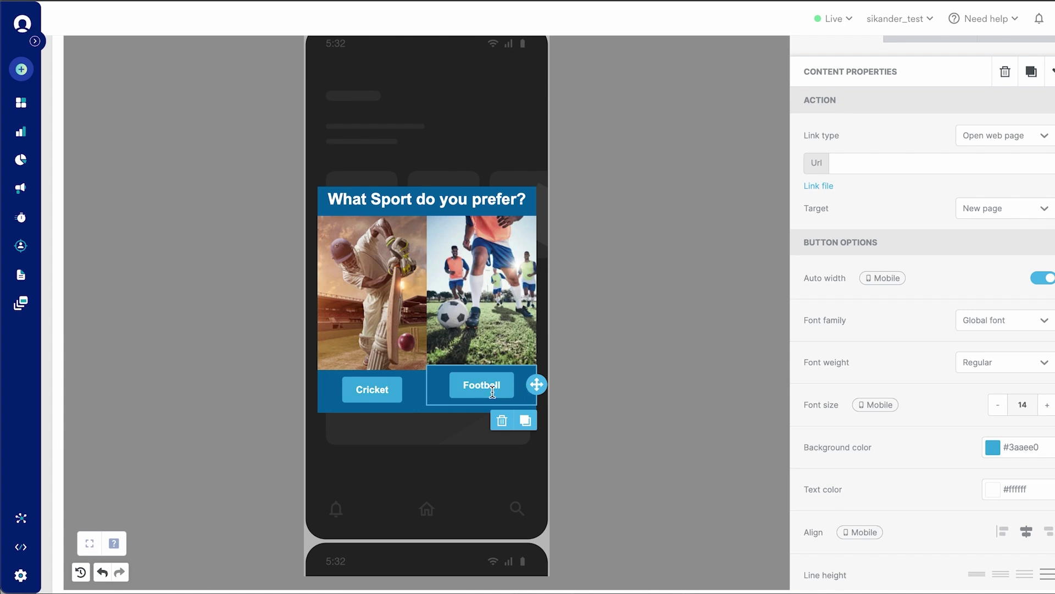
left_click(999, 458)
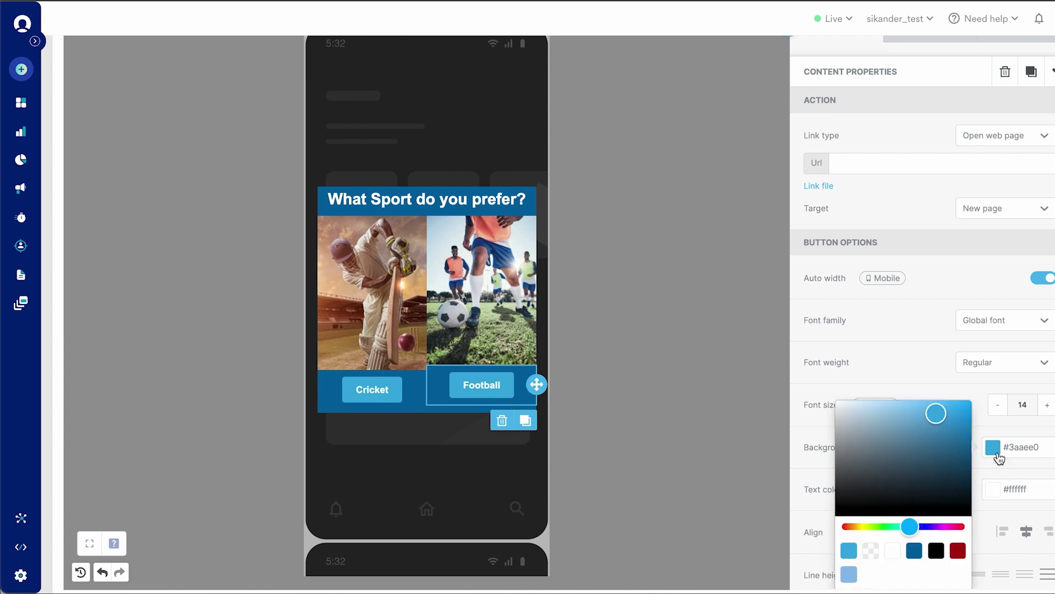
left_click(958, 550)
Step: Give the Cricket button the same #b00d0d background color
left_click(392, 391)
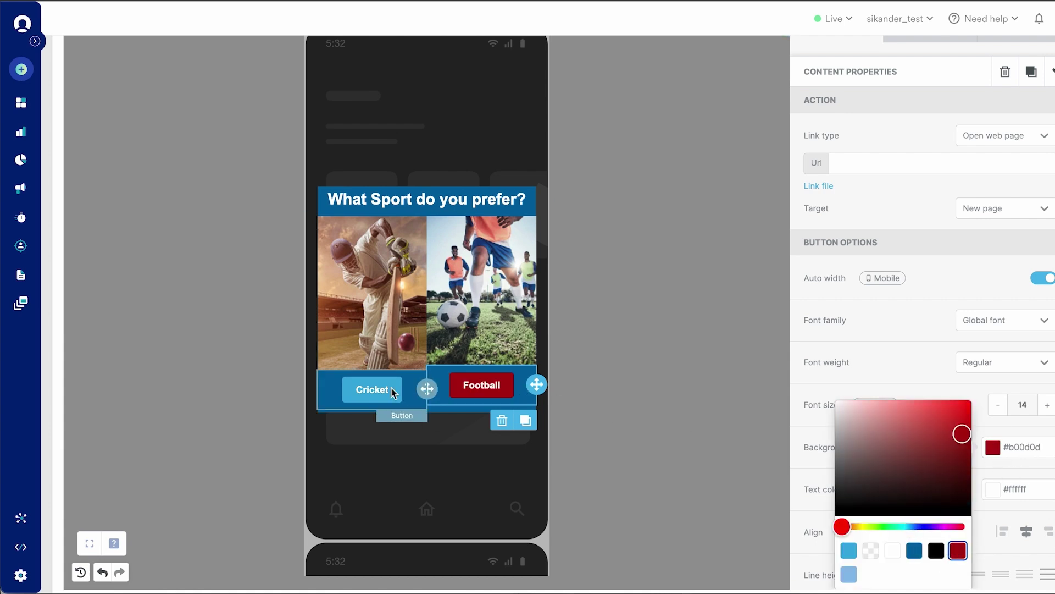
left_click(994, 448)
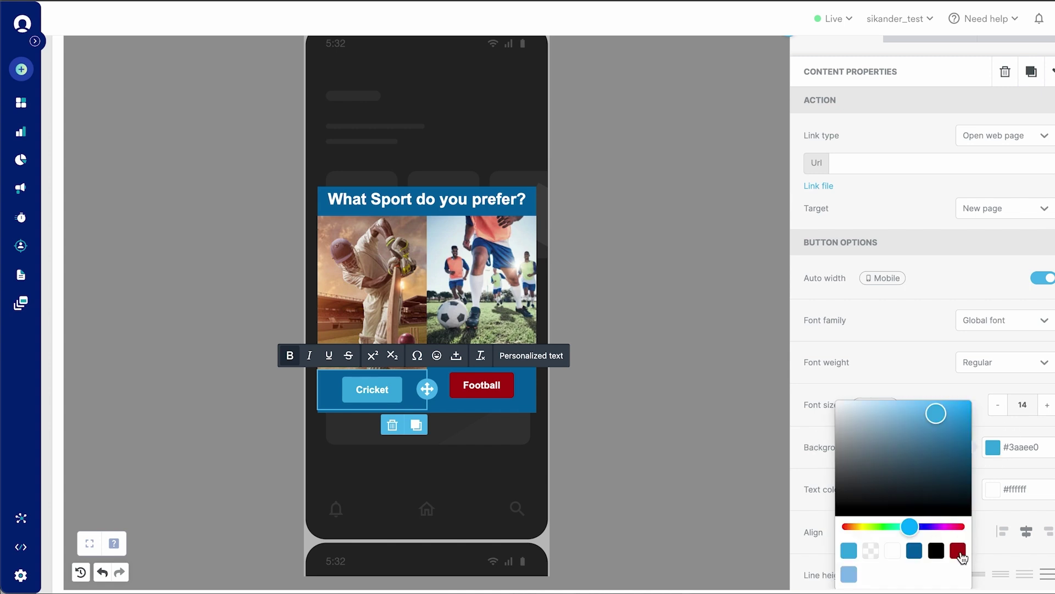
left_click(958, 551)
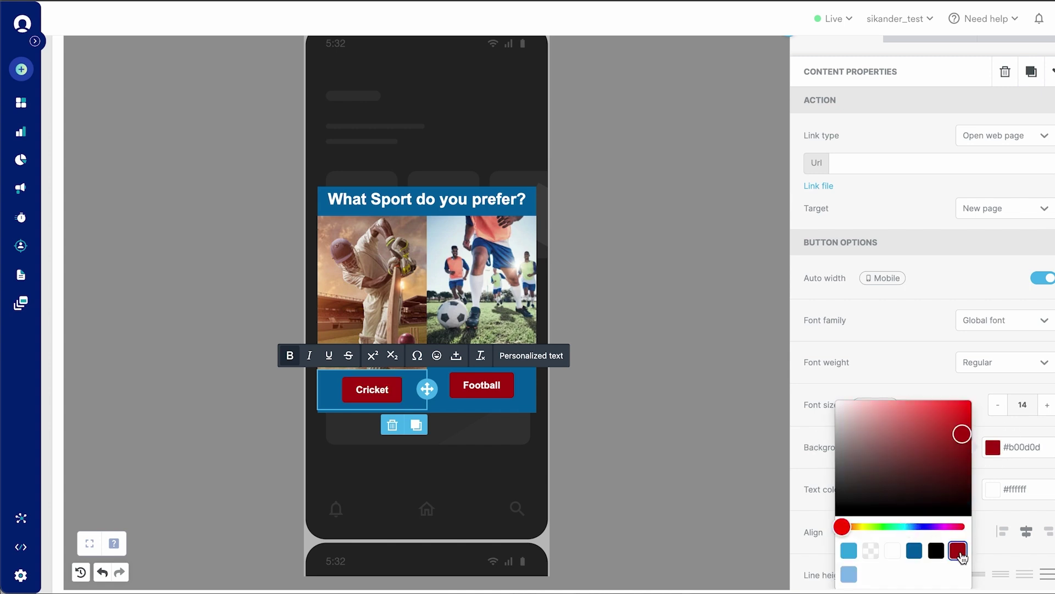
left_click(484, 388)
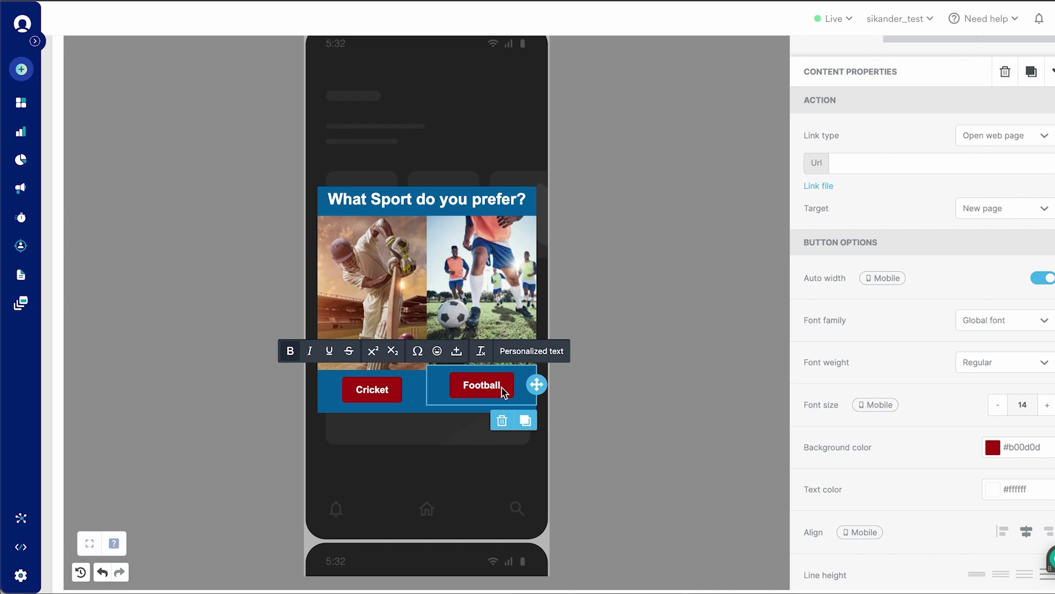
left_click_drag(502, 387, 466, 385)
scroll(990, 401, "down", 1)
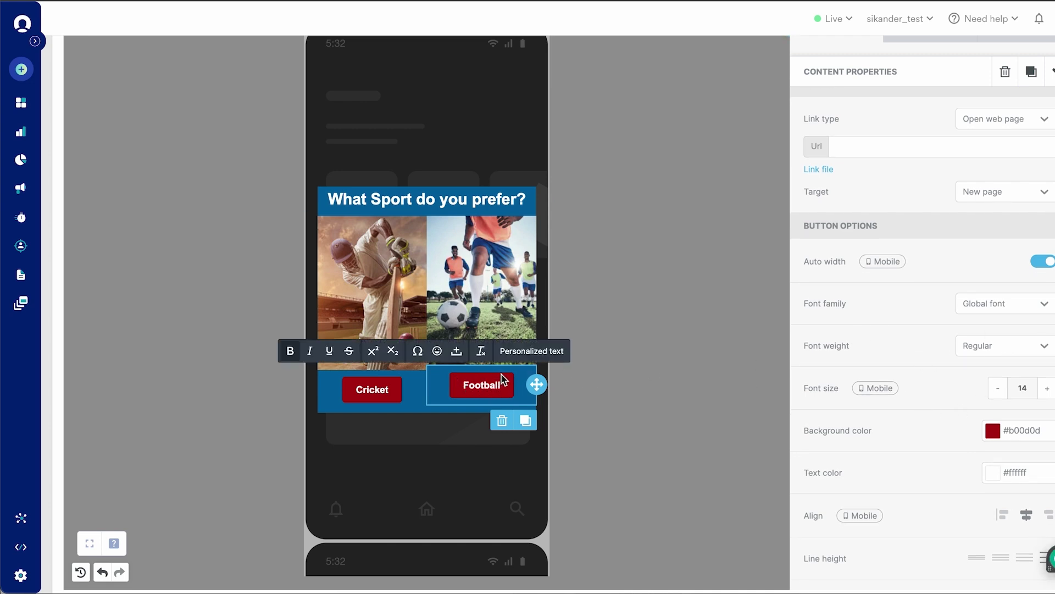
left_click(1043, 306)
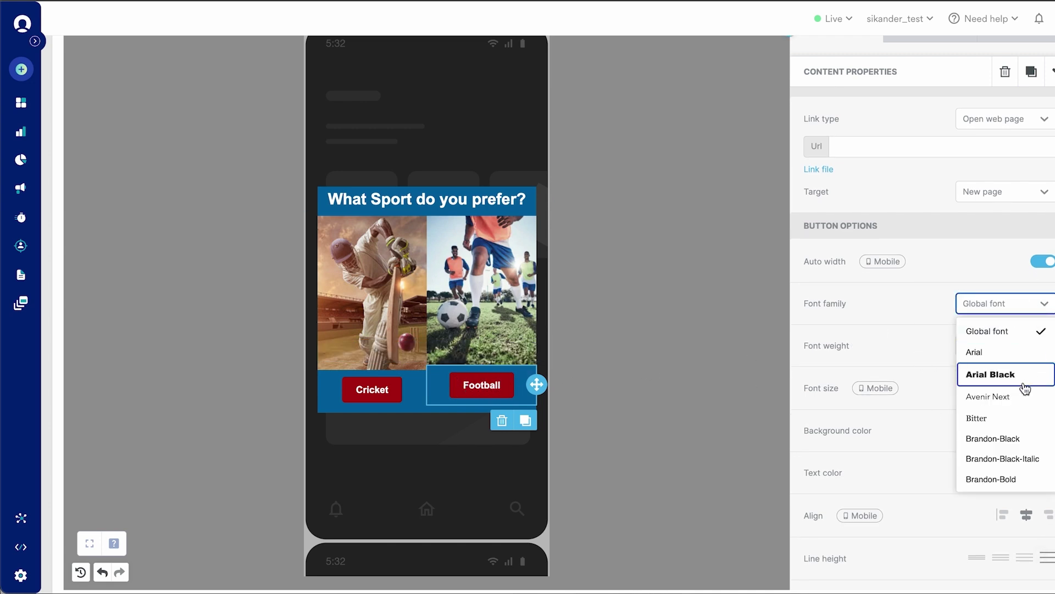
left_click(923, 327)
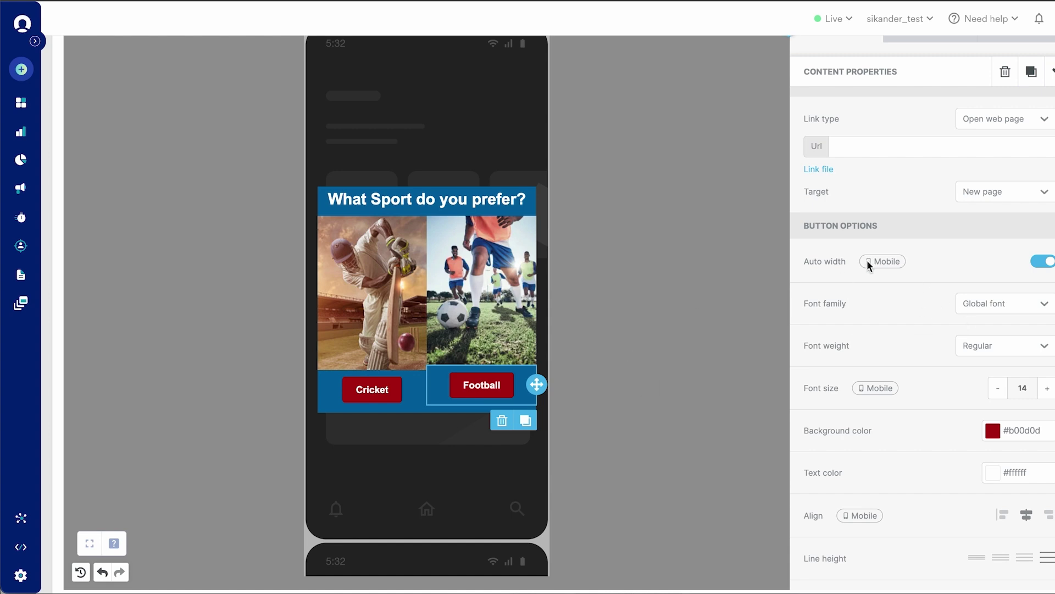
scroll(866, 260, "up", 4)
left_click(932, 219)
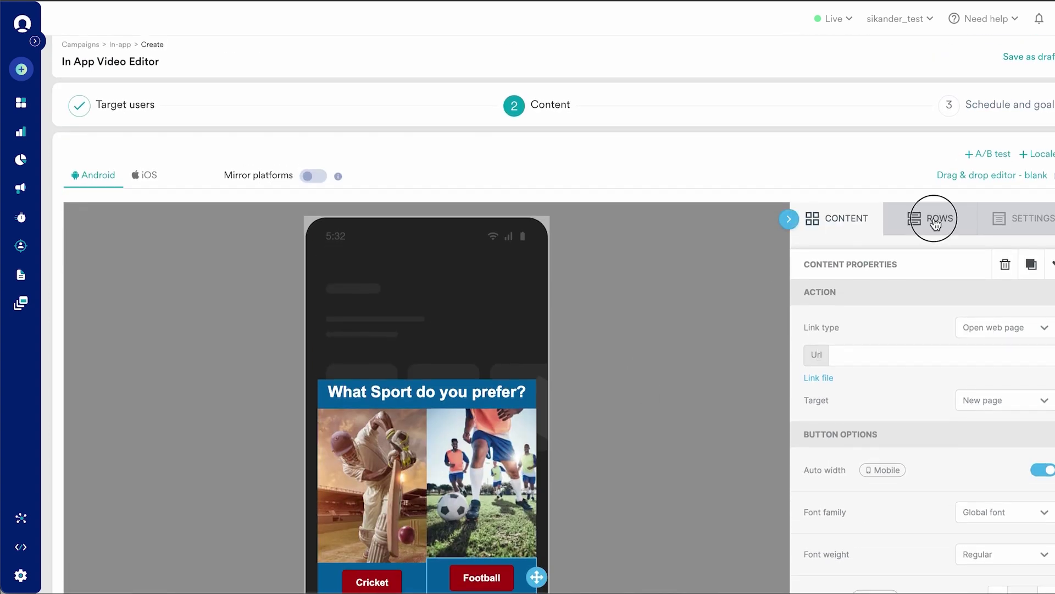
Step: Insert an empty single-column row above the title row of the message
scroll(891, 358, "down", 1)
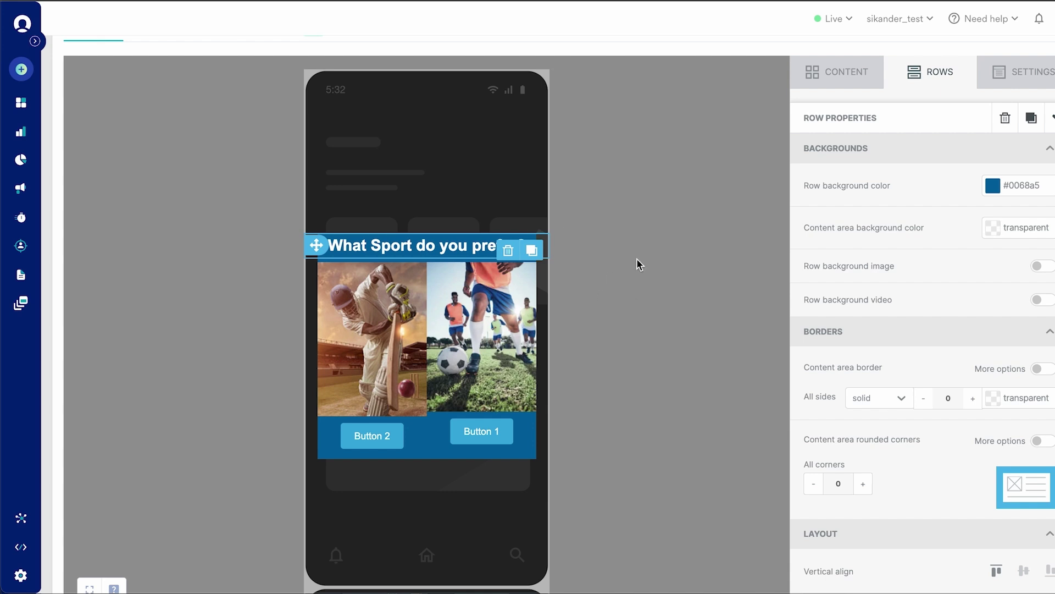
scroll(582, 288, "up", 1)
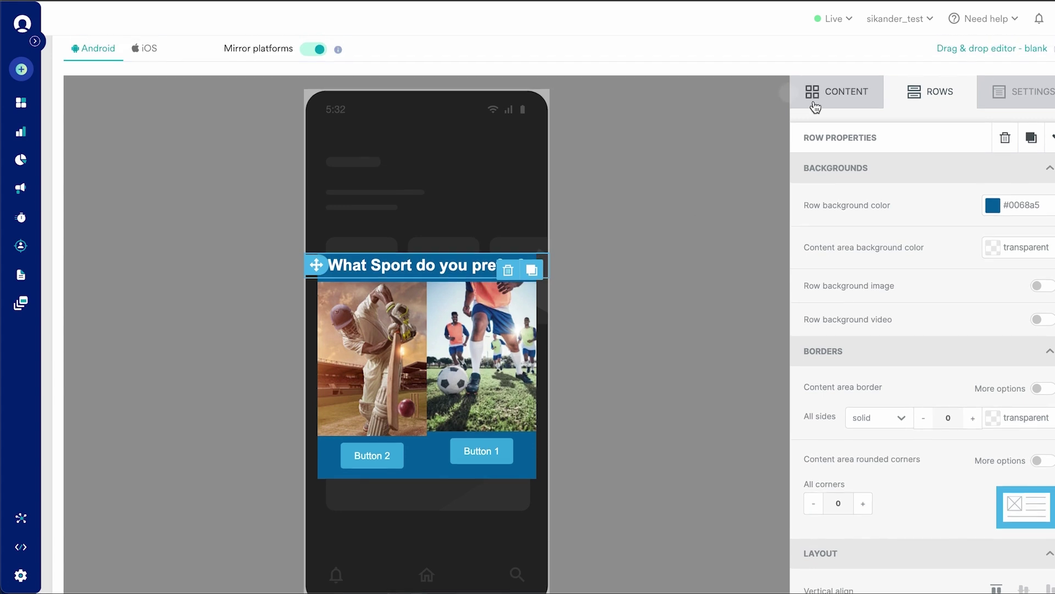
left_click(842, 92)
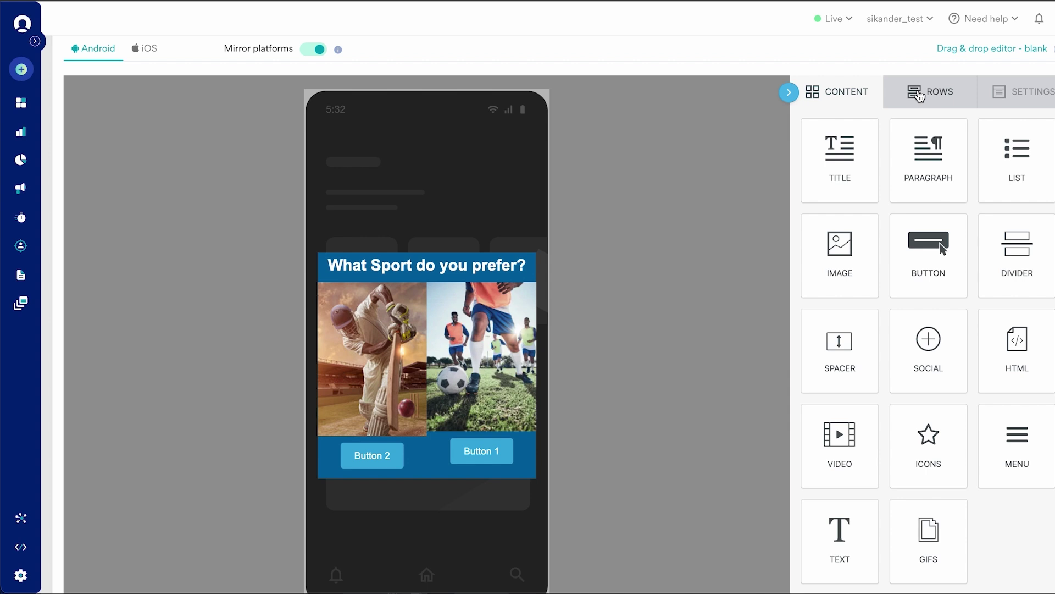
left_click(920, 94)
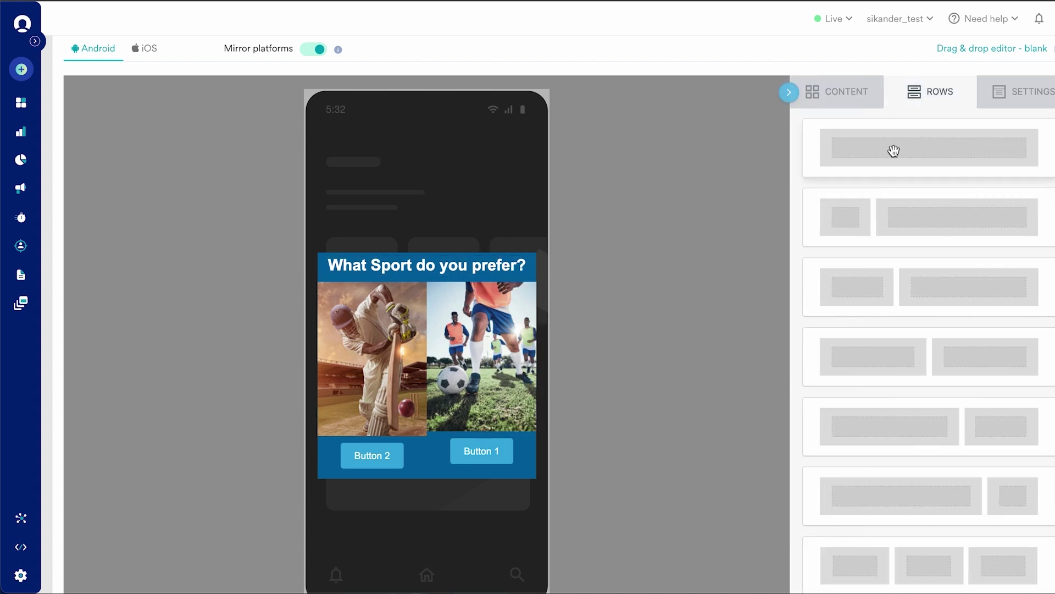
left_click_drag(893, 149, 375, 263)
Step: Place an image block in the empty row above the title and insert close.png from the file manager
left_click(845, 98)
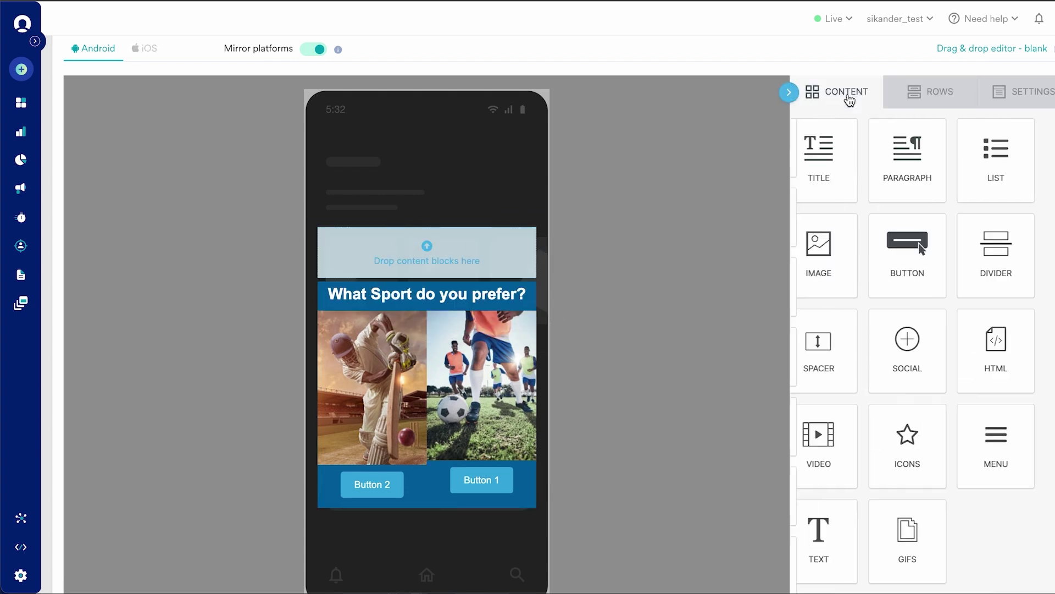
left_click_drag(836, 261, 477, 266)
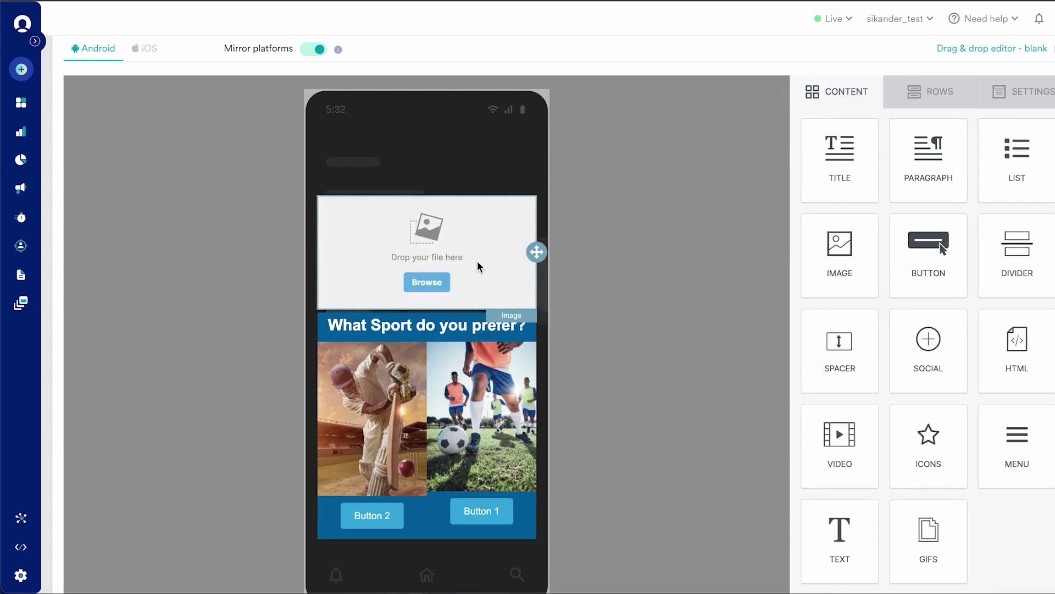
left_click(438, 292)
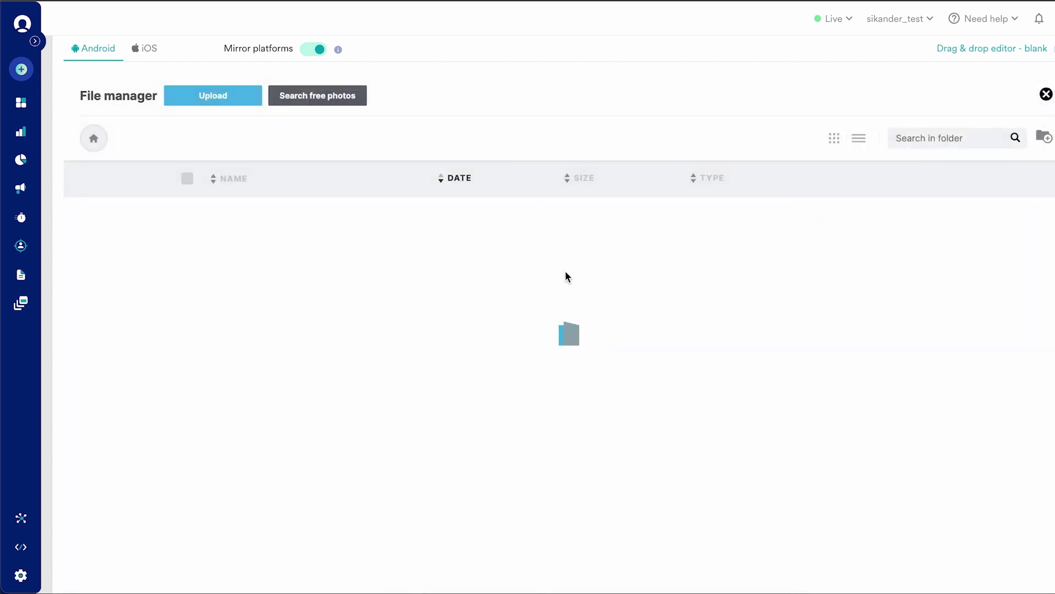
scroll(690, 301, "down", 7)
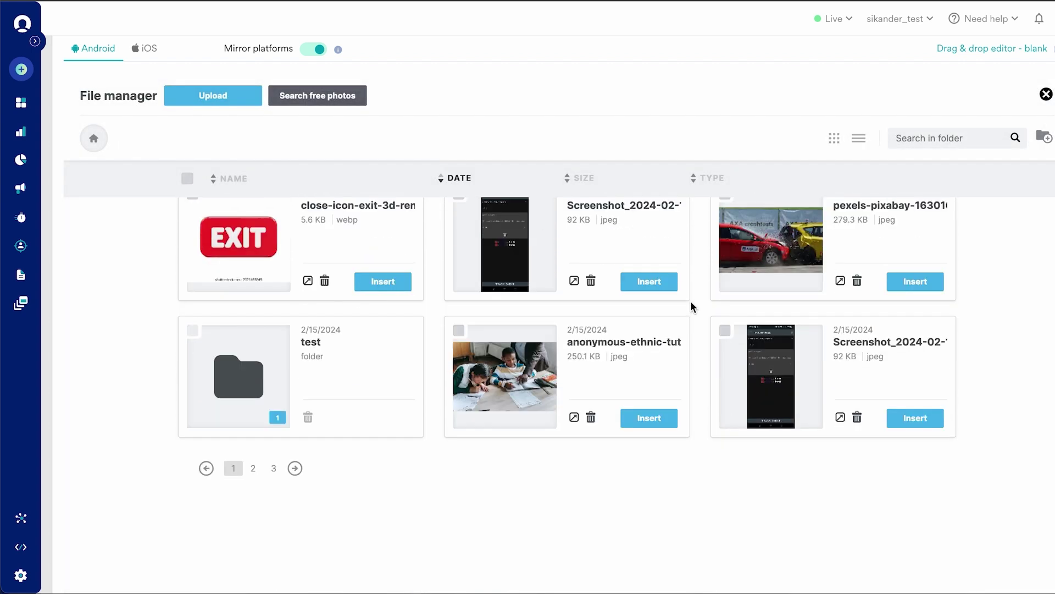
scroll(690, 301, "up", 2)
scroll(475, 258, "down", 8)
scroll(488, 286, "up", 1)
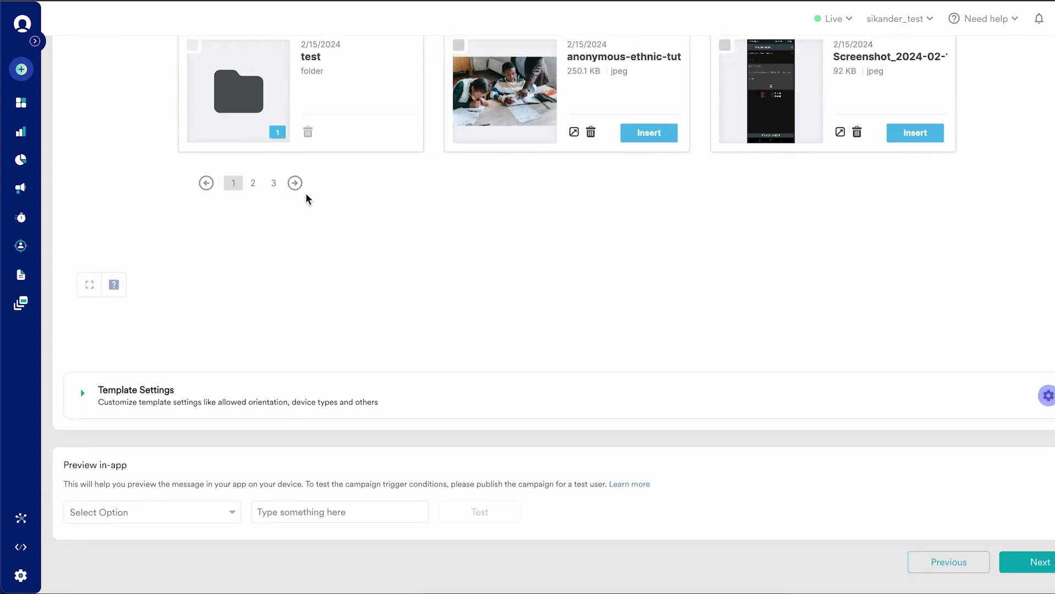
scroll(307, 198, "up", 10)
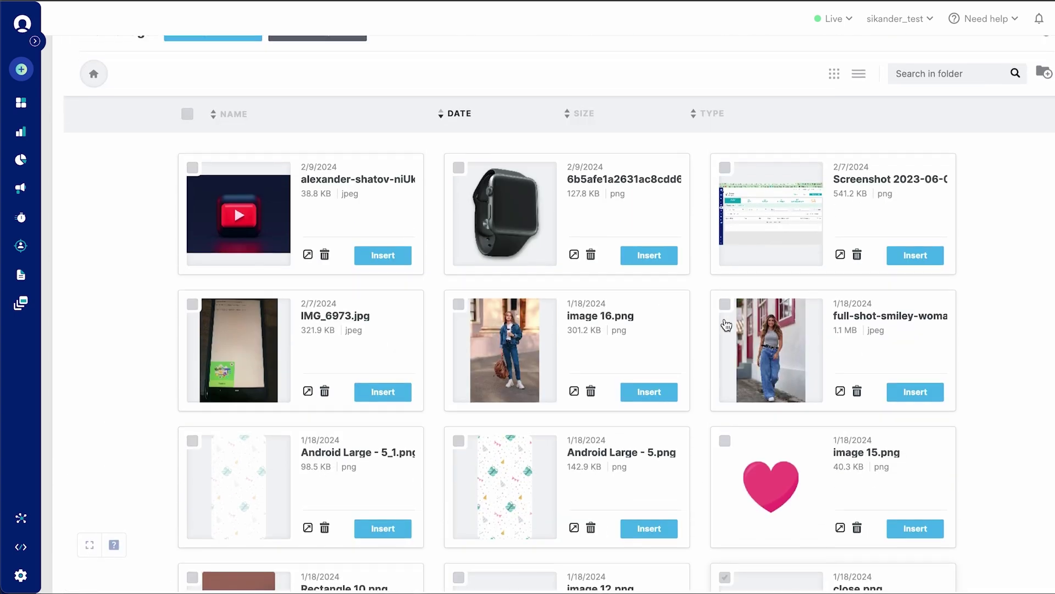
scroll(727, 325, "down", 10)
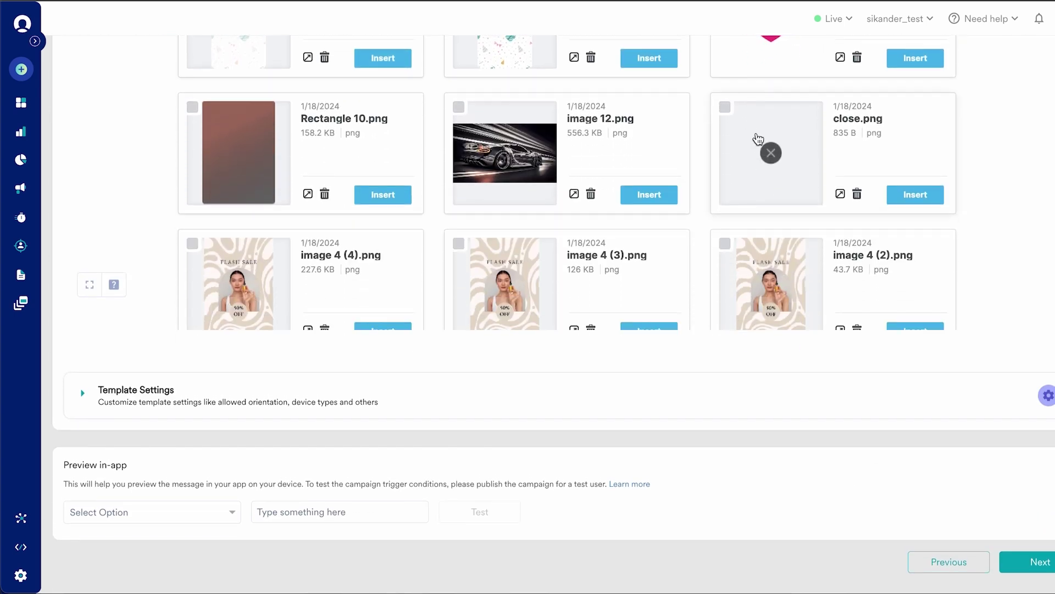
left_click(726, 109)
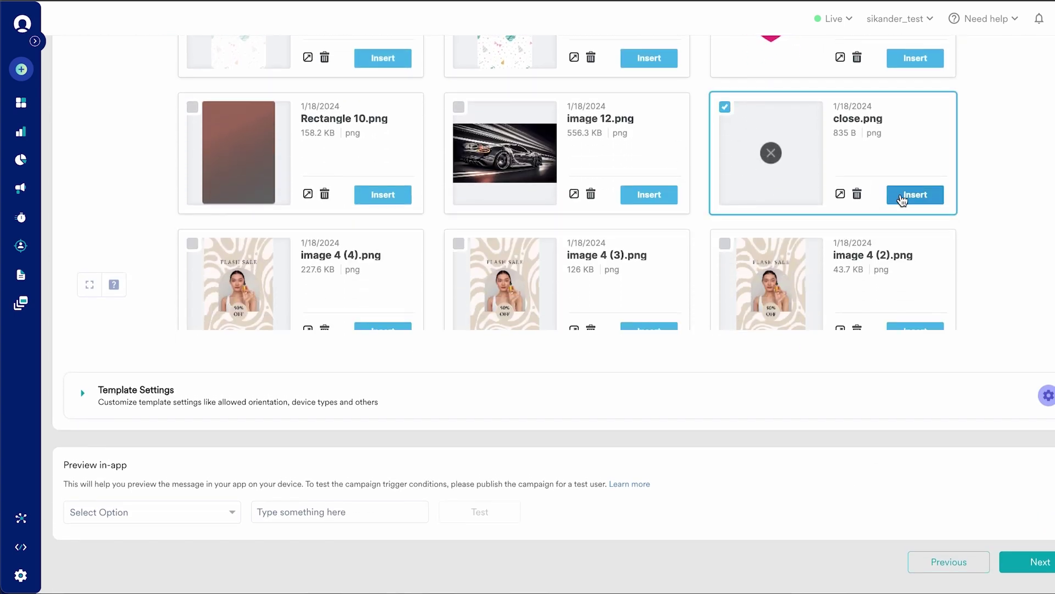
left_click(902, 196)
Step: Align the close.png image to the right for mobile
scroll(608, 219, "up", 5)
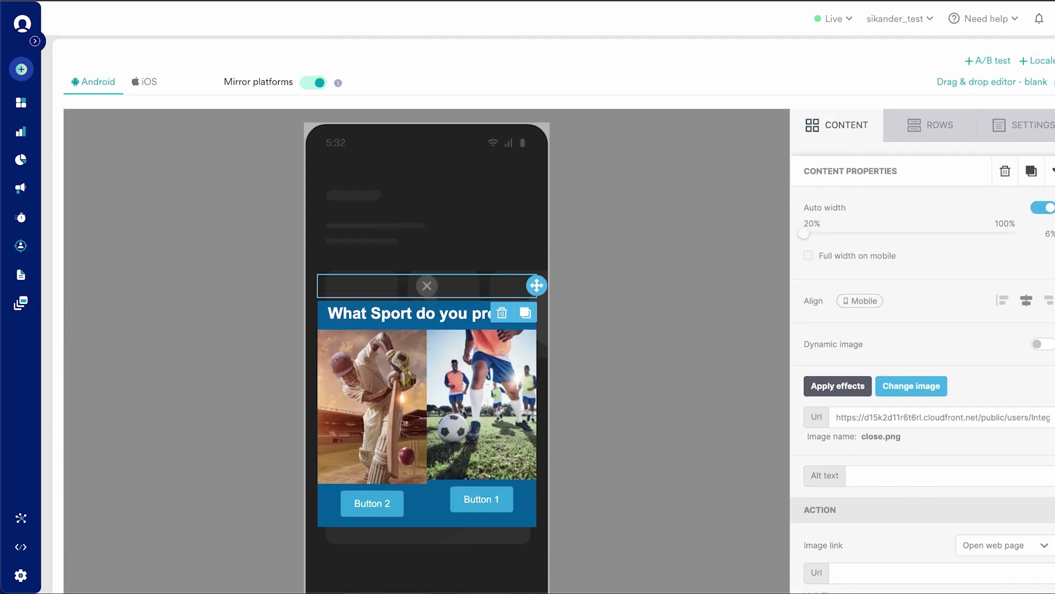
left_click(1048, 301)
left_click(1006, 301)
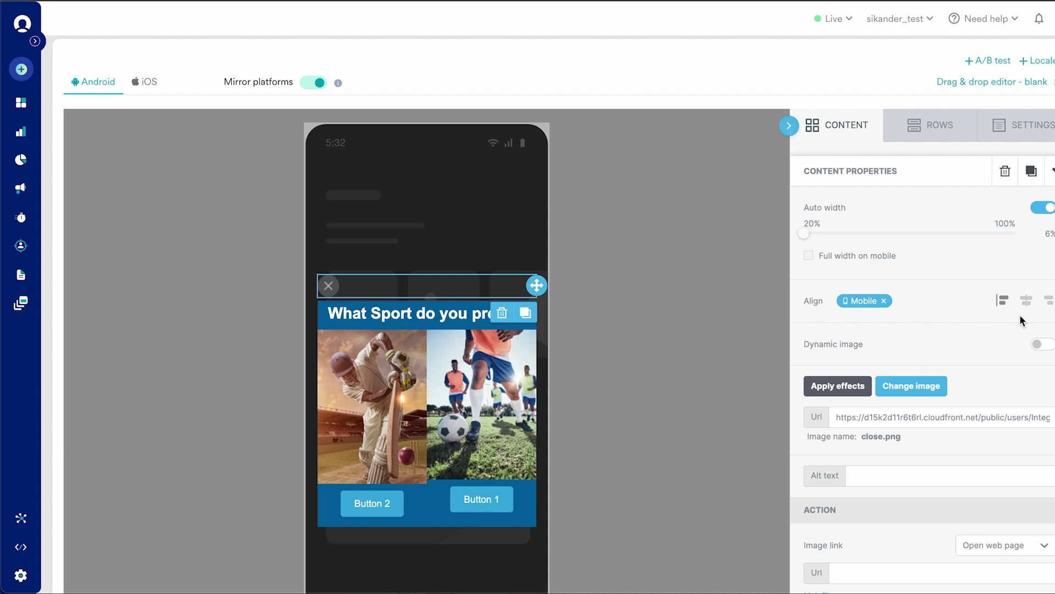
left_click(1049, 302)
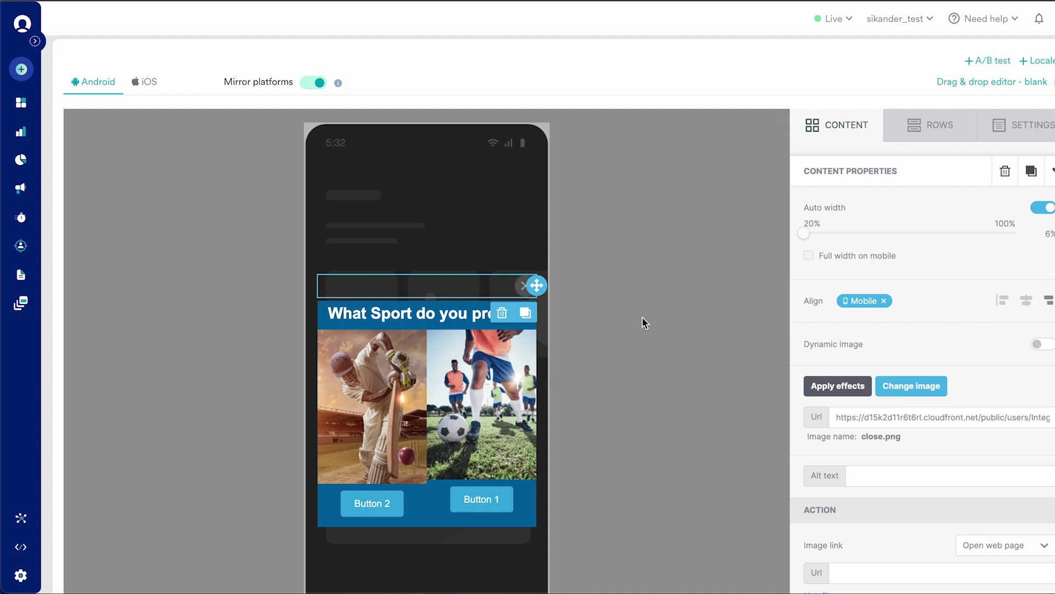
Step: Add a class attribute with the value close-btn to the close.png image block
scroll(668, 326, "down", 10)
scroll(667, 326, "up", 7)
scroll(668, 326, "up", 1)
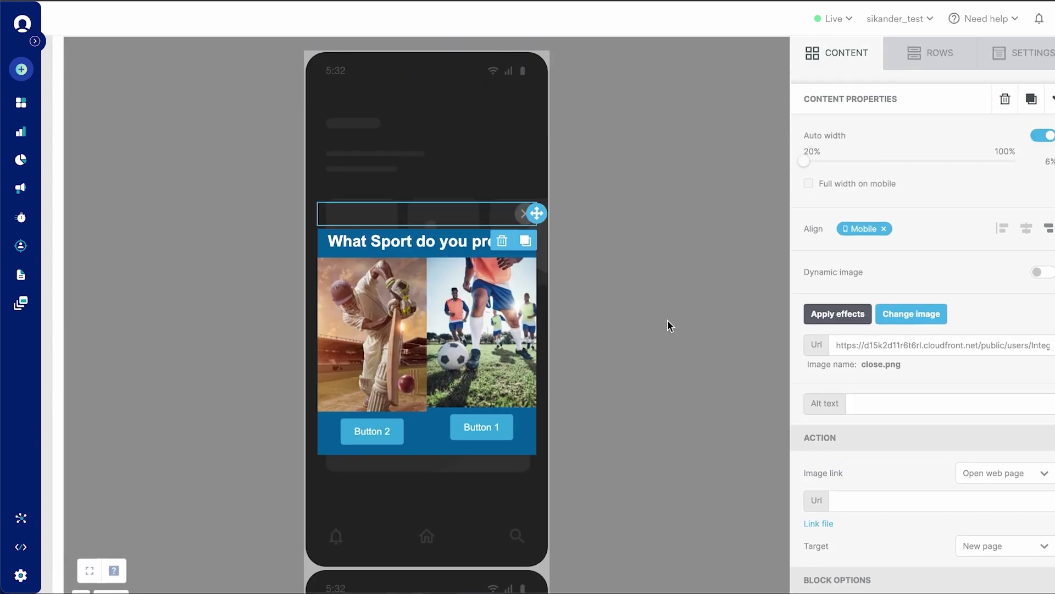
scroll(667, 326, "down", 1)
scroll(668, 321, "up", 2)
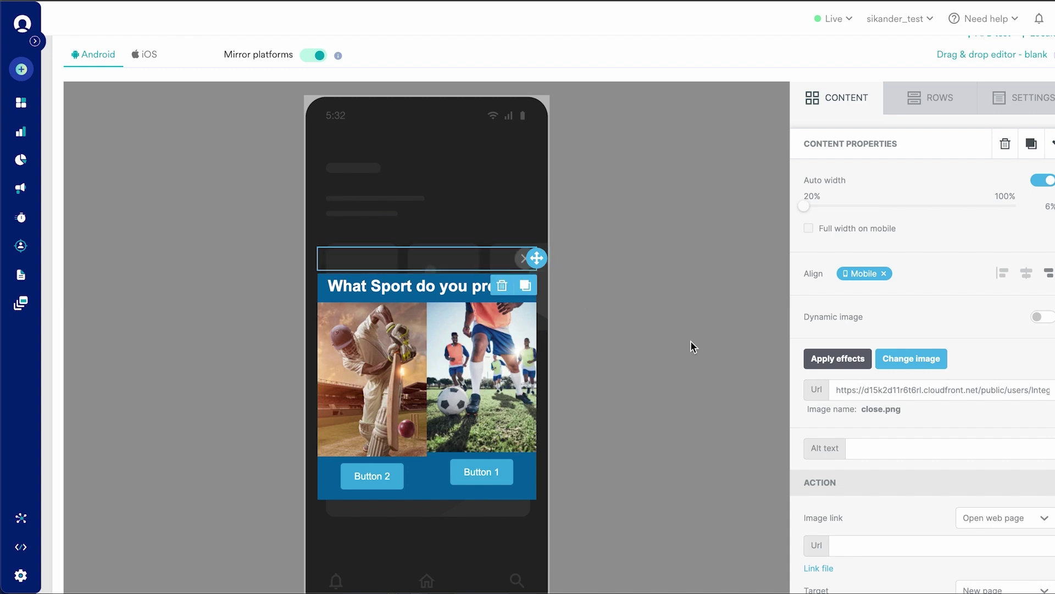
scroll(987, 395, "down", 10)
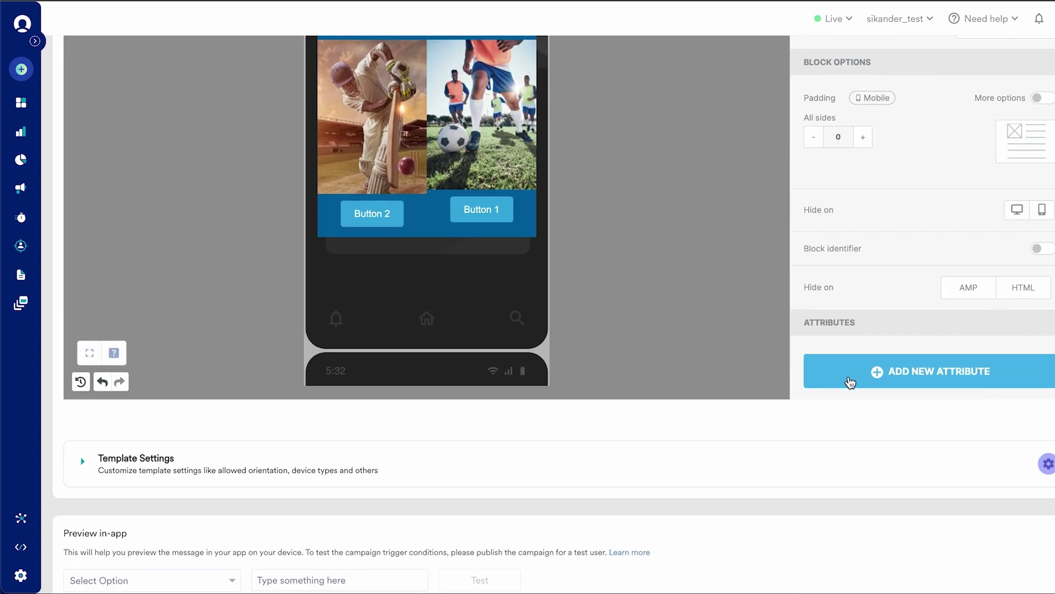
left_click(879, 377)
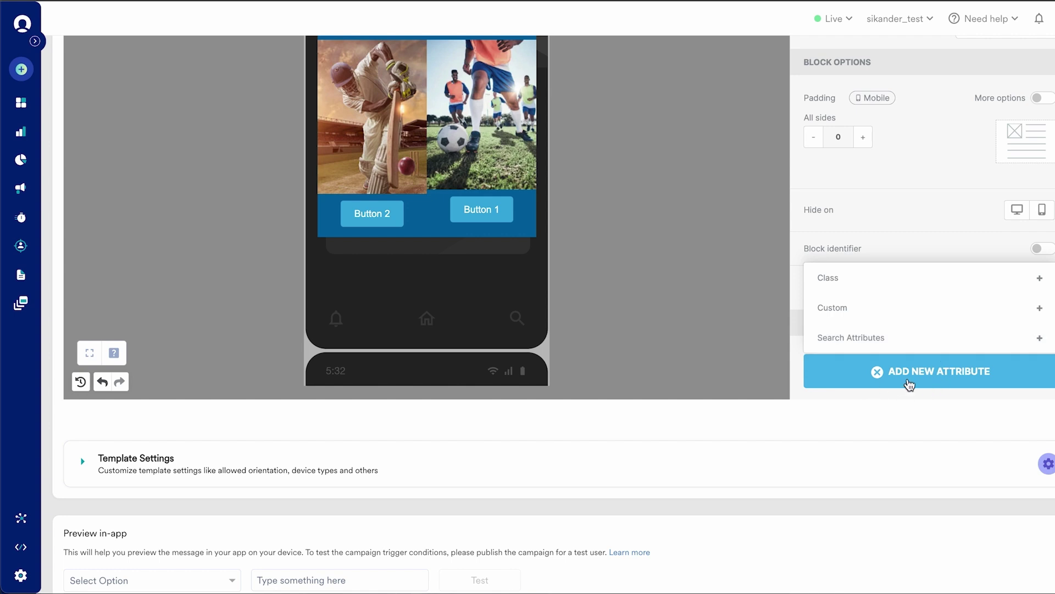
left_click(867, 279)
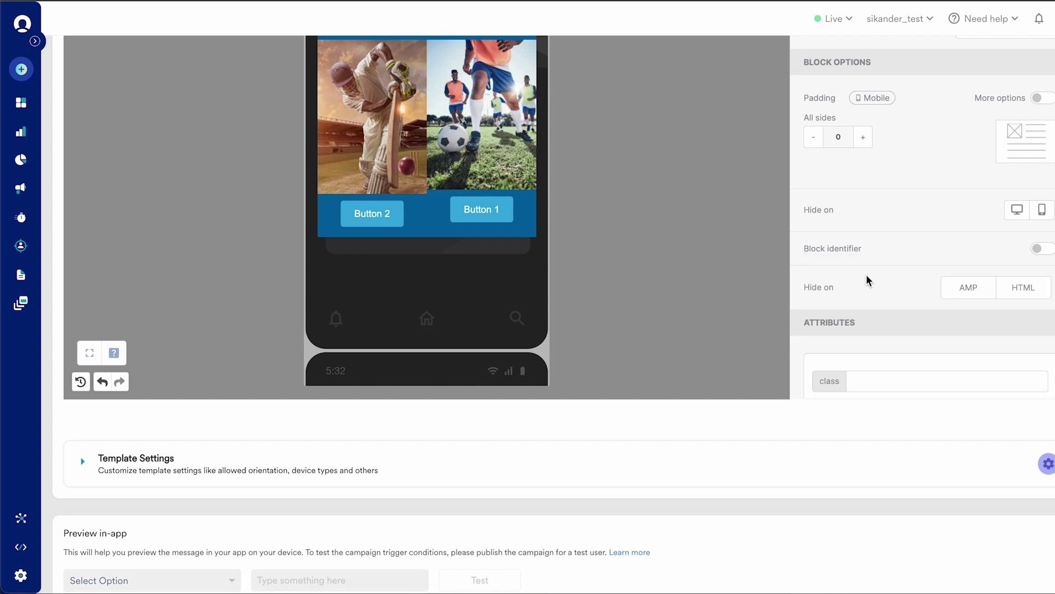
left_click(867, 380)
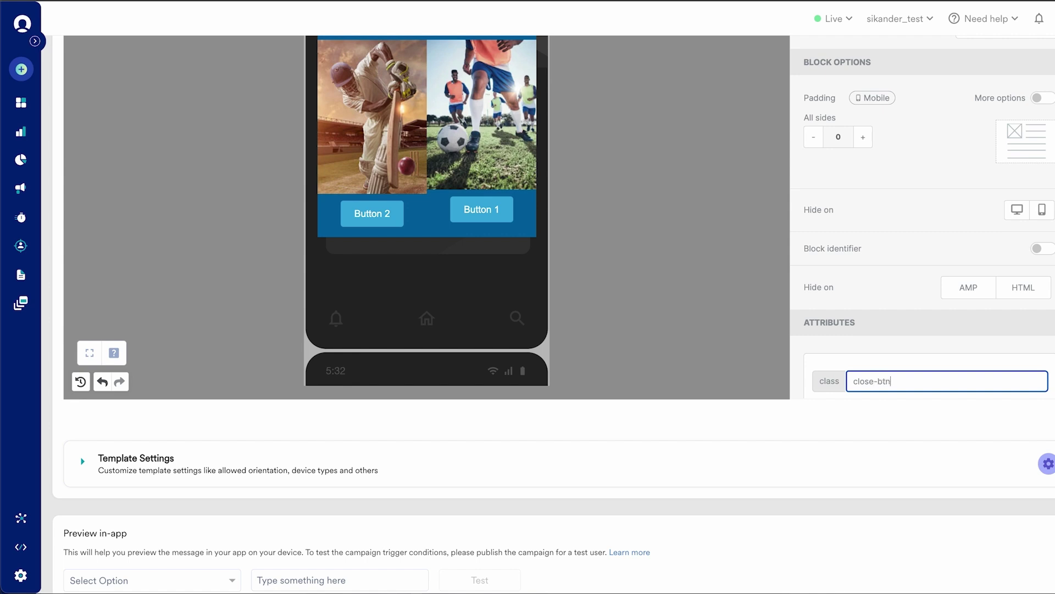
scroll(888, 351, "down", 2)
left_click(747, 300)
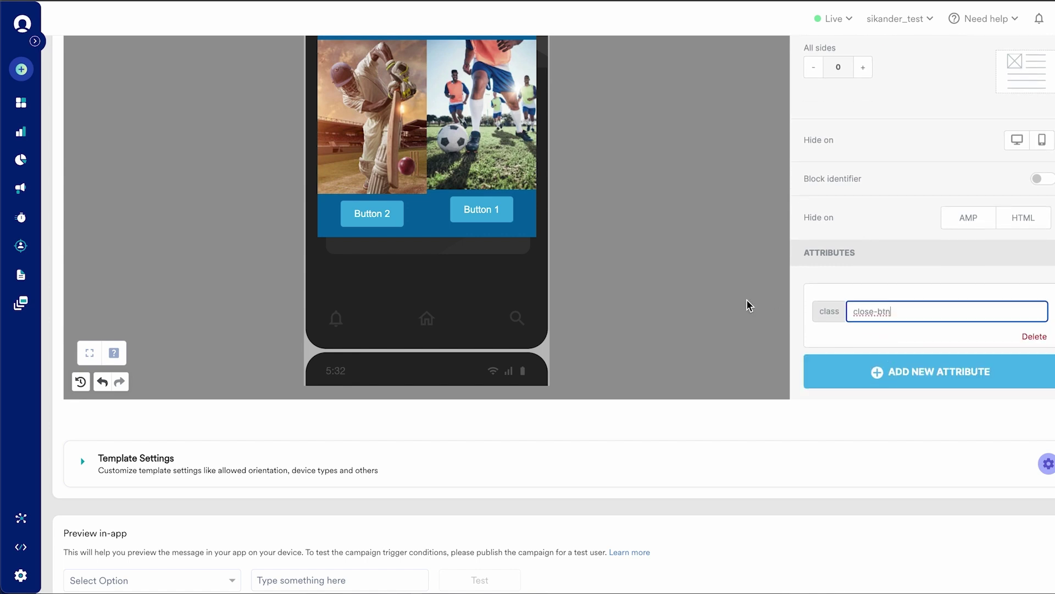
Step: Change the text of Button 1 to Football and make it bold
scroll(726, 311, "up", 1)
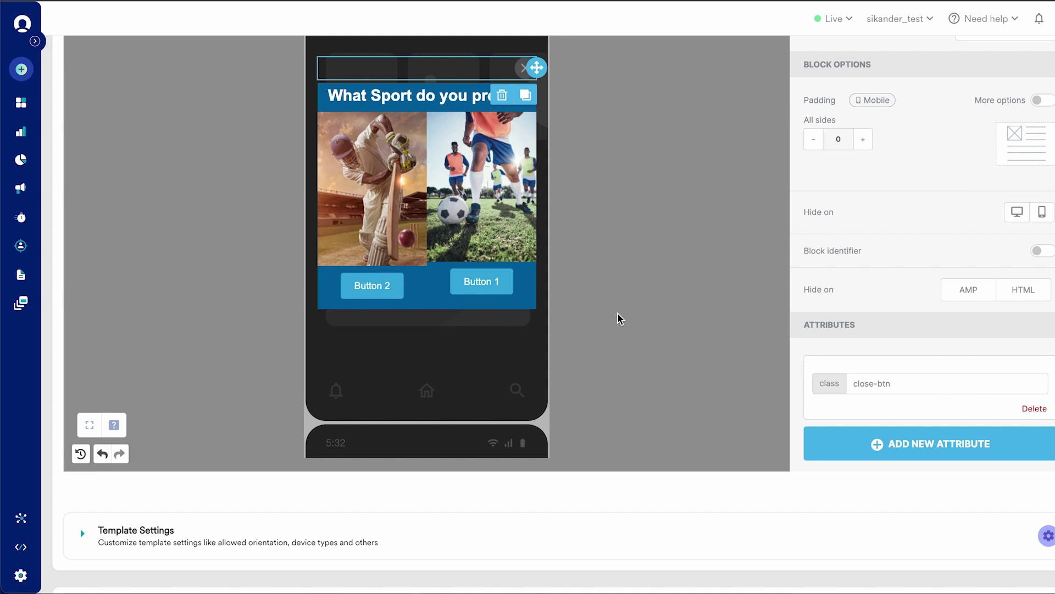
scroll(632, 305, "up", 1)
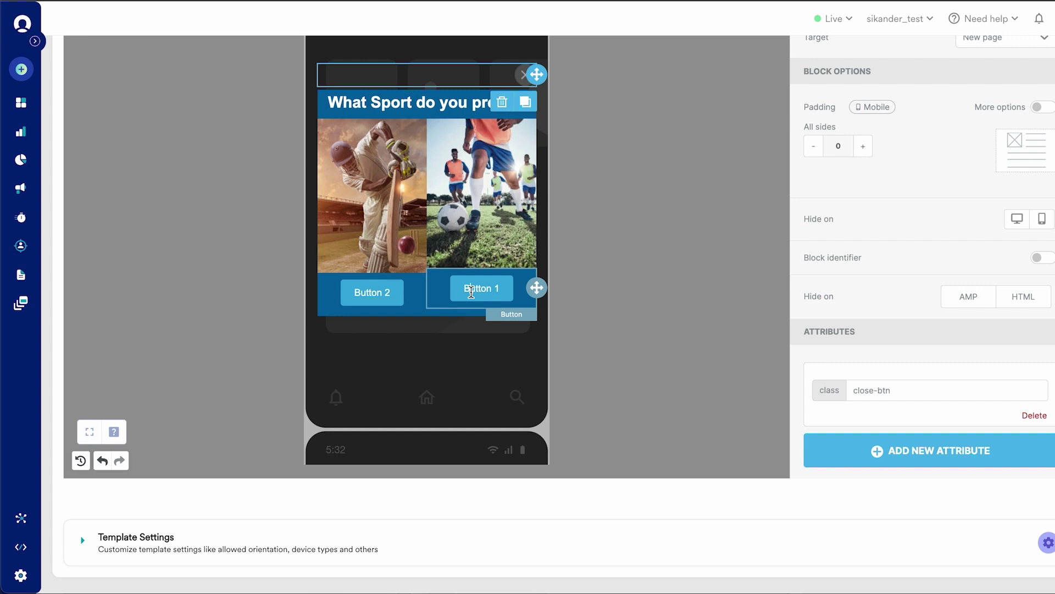
left_click(471, 291)
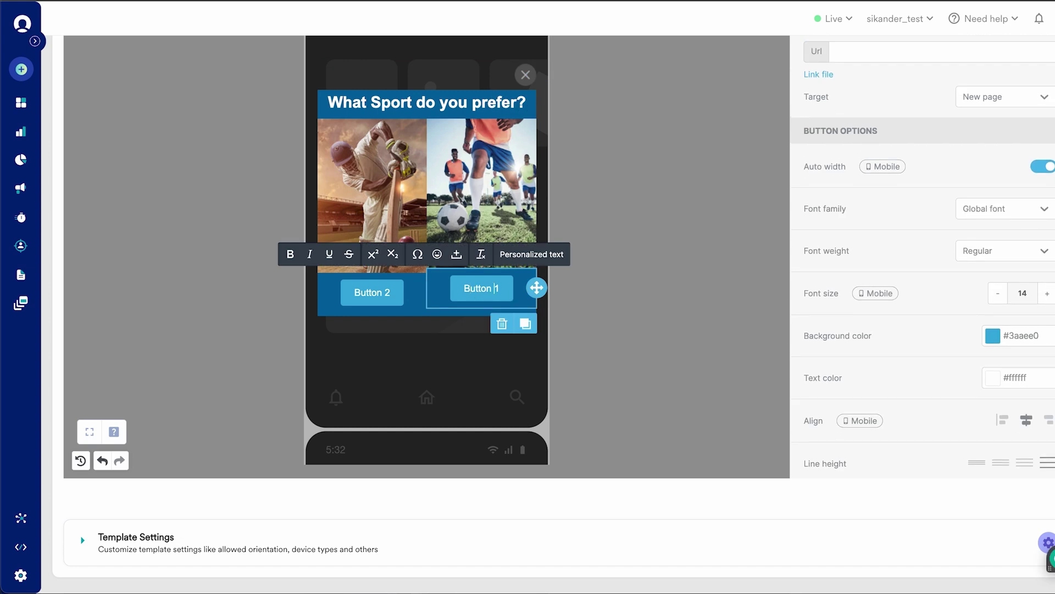
key("ctrl+a")
key("BackSpace")
type("Footbakk")
key("BackSpace")
key("BackSpace")
type("ll")
key("ctrl+a")
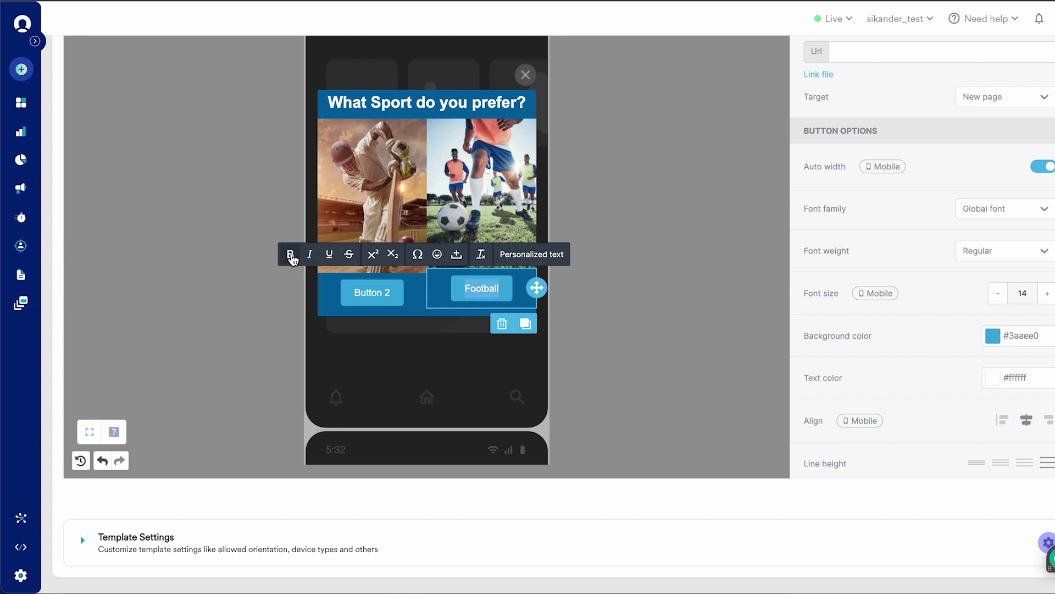
left_click(290, 255)
Step: Change the text of Button 2 to Cricket and make it bold
left_click(389, 292)
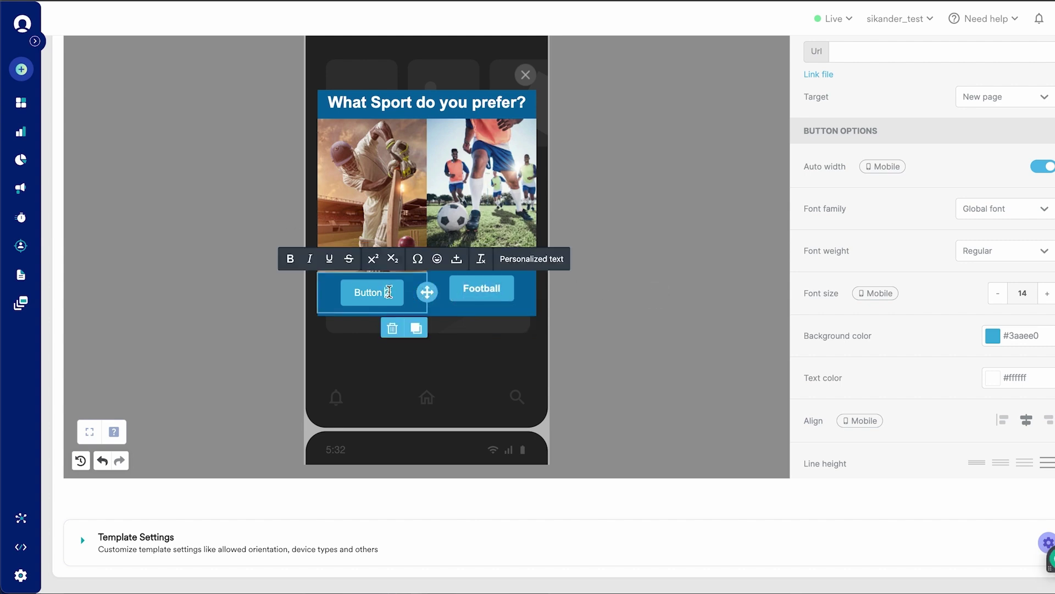
key("ctrl+a")
type("Cricket")
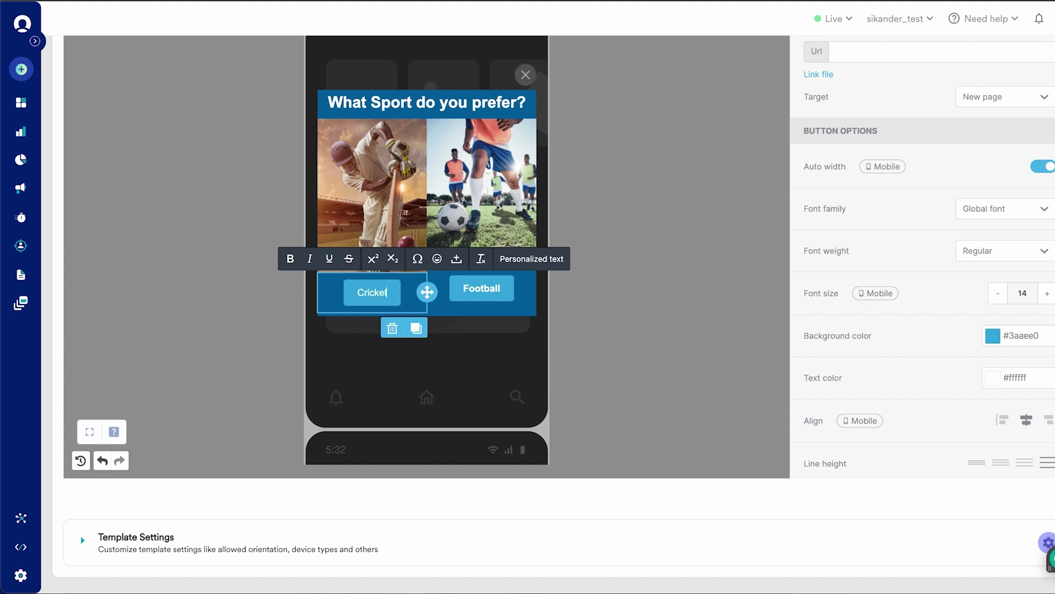
key("ctrl+a")
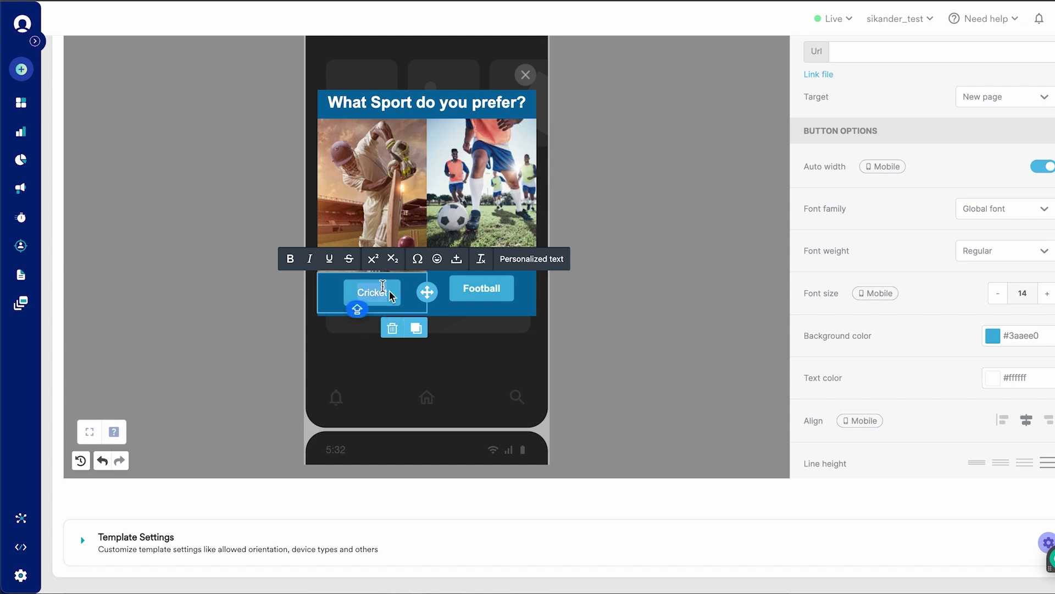
left_click(291, 263)
left_click(680, 243)
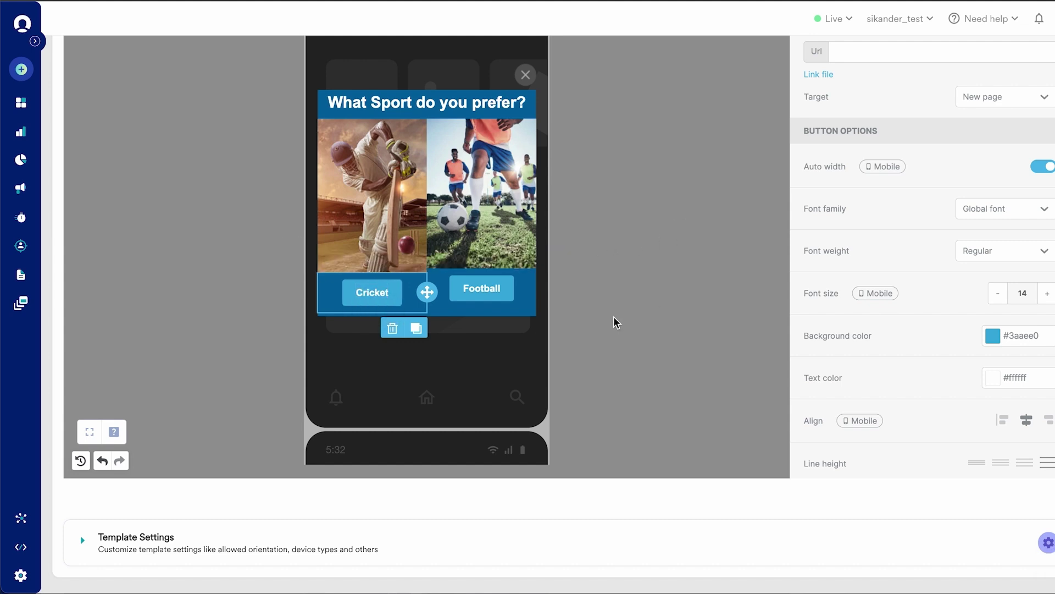
Step: Add a Track Event action attribute to the Football button, entering an event name for football clicks, and save it
left_click(476, 290)
left_click(641, 278)
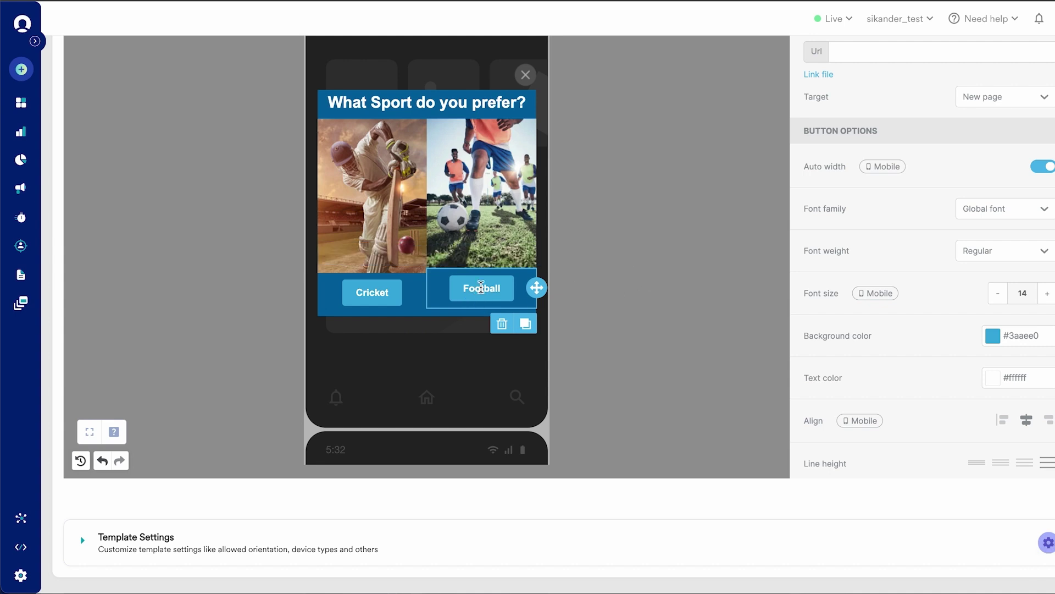
left_click(481, 287)
scroll(880, 352, "down", 12)
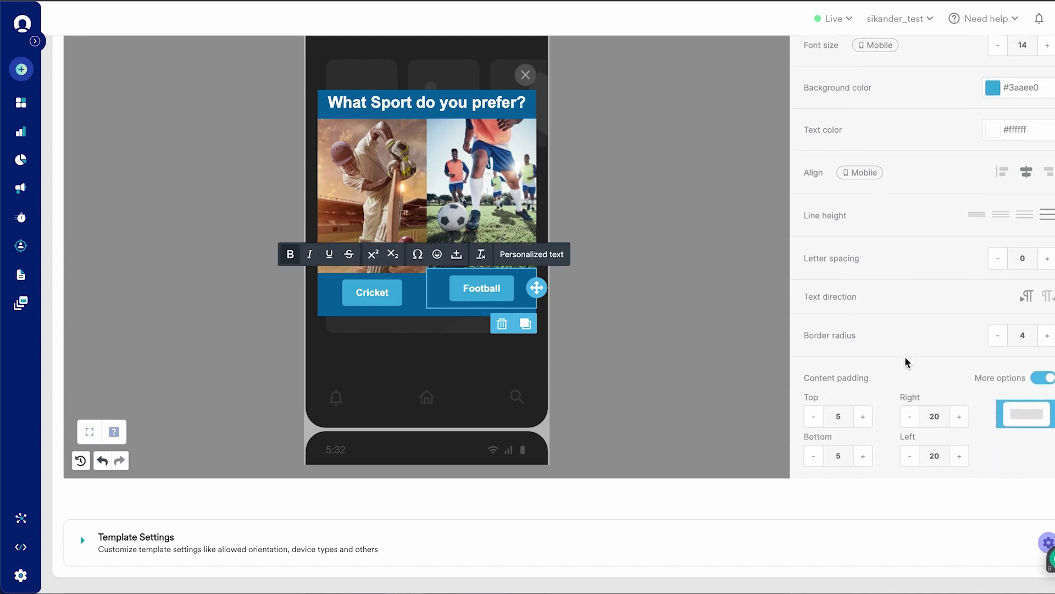
left_click(877, 450)
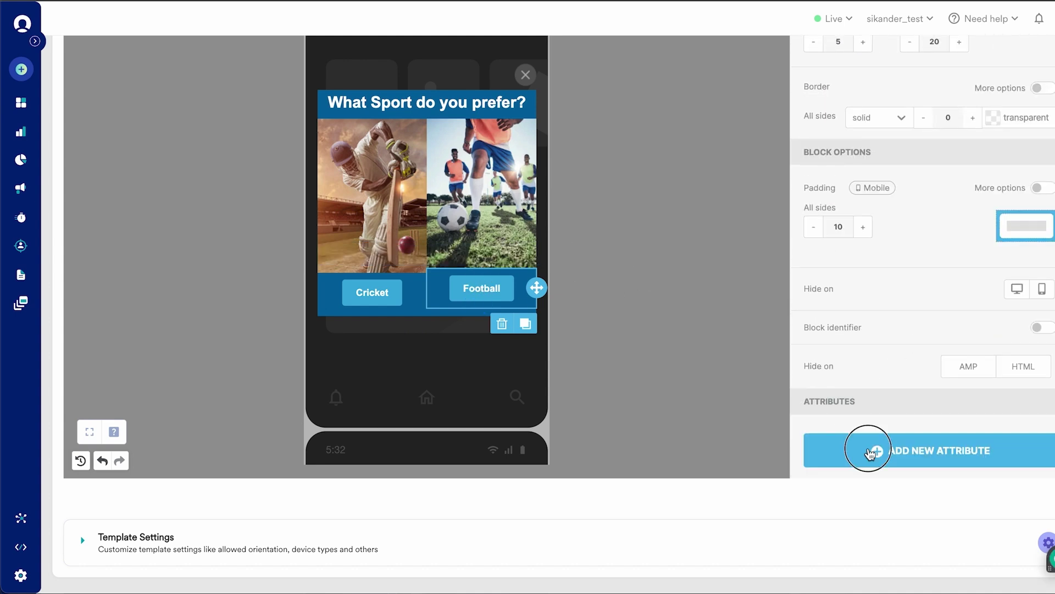
left_click(897, 421)
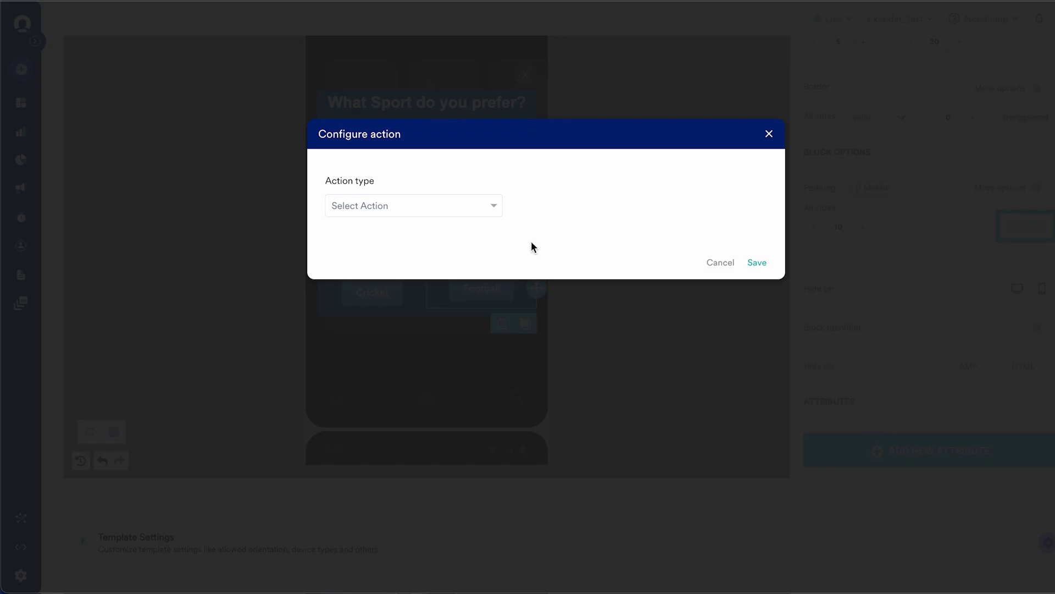
left_click(489, 208)
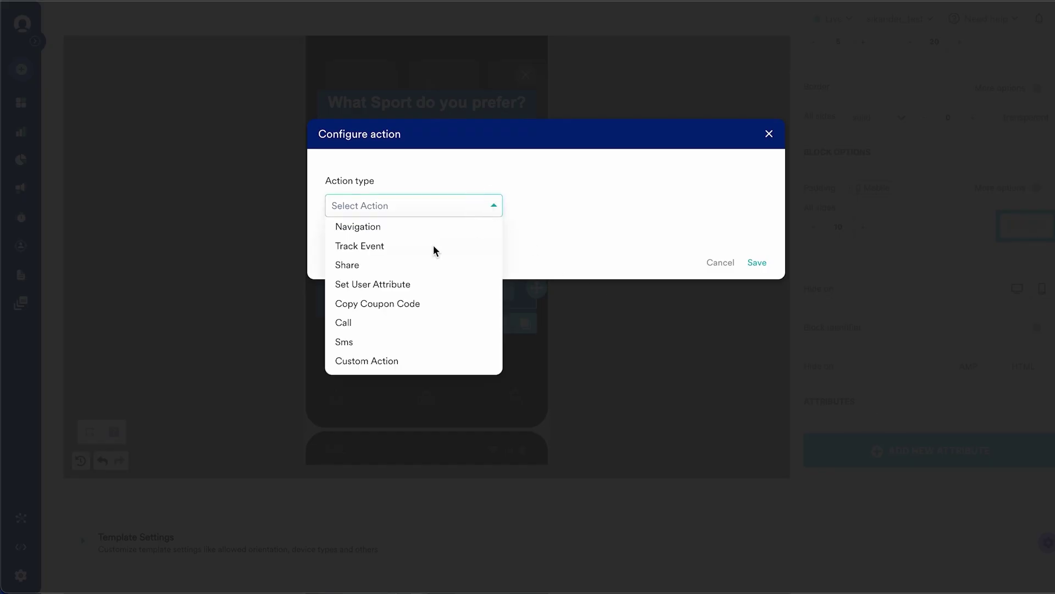
left_click(381, 245)
left_click(392, 264)
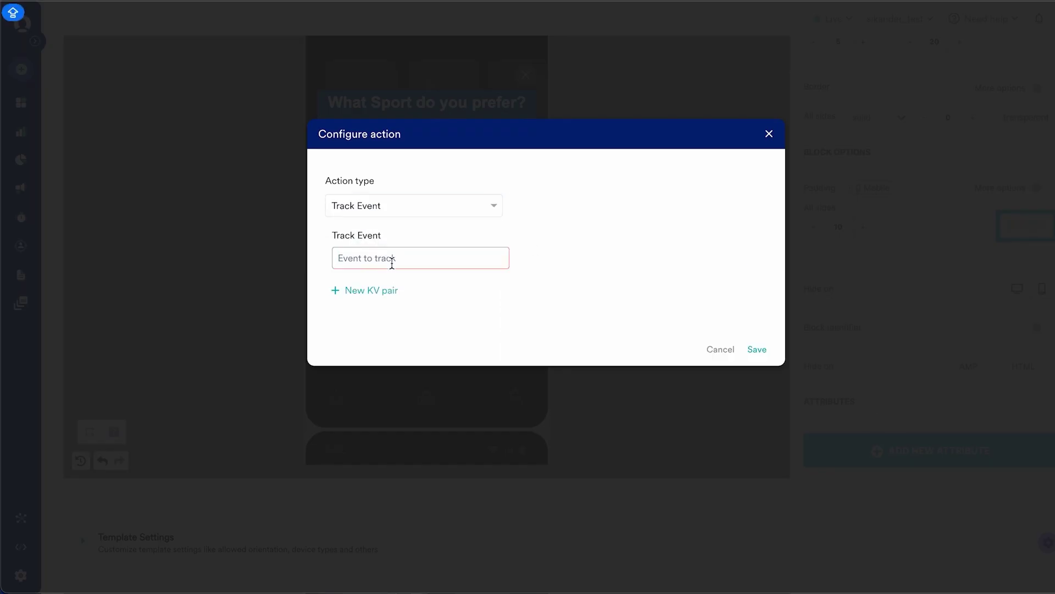
type("FO")
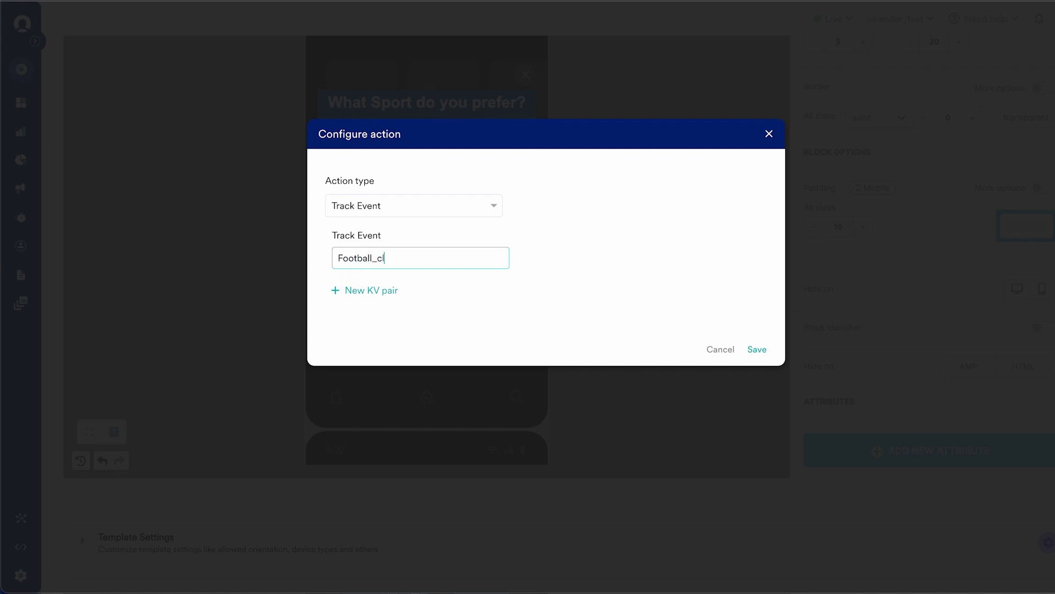
left_click(753, 350)
Step: Add a Track Event action attribute to the Cricket button with the event name Cricket_Click and save it
left_click(355, 296)
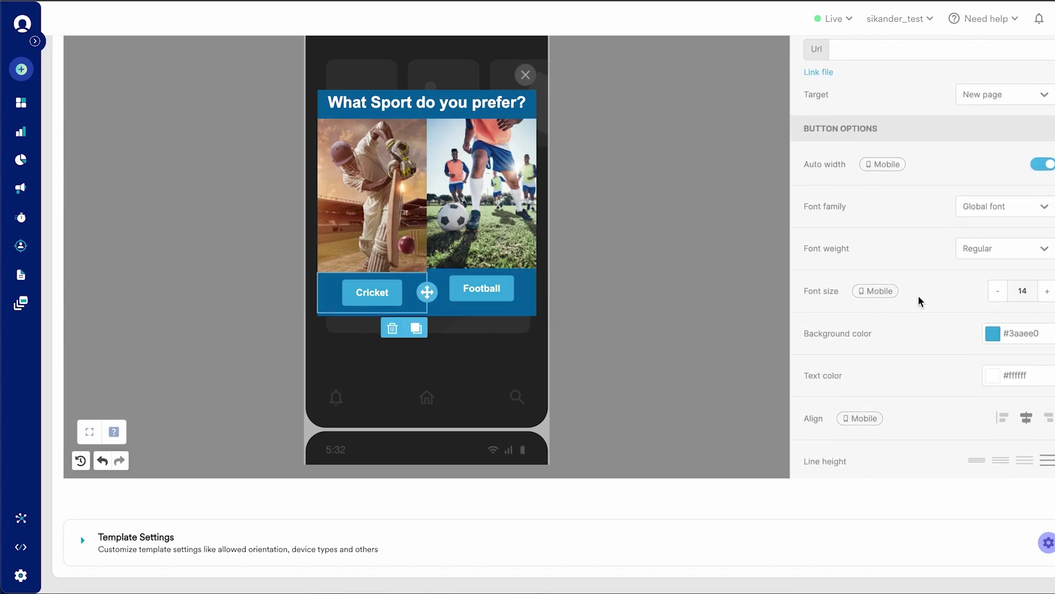
scroll(887, 309, "down", 1)
scroll(886, 309, "down", 6)
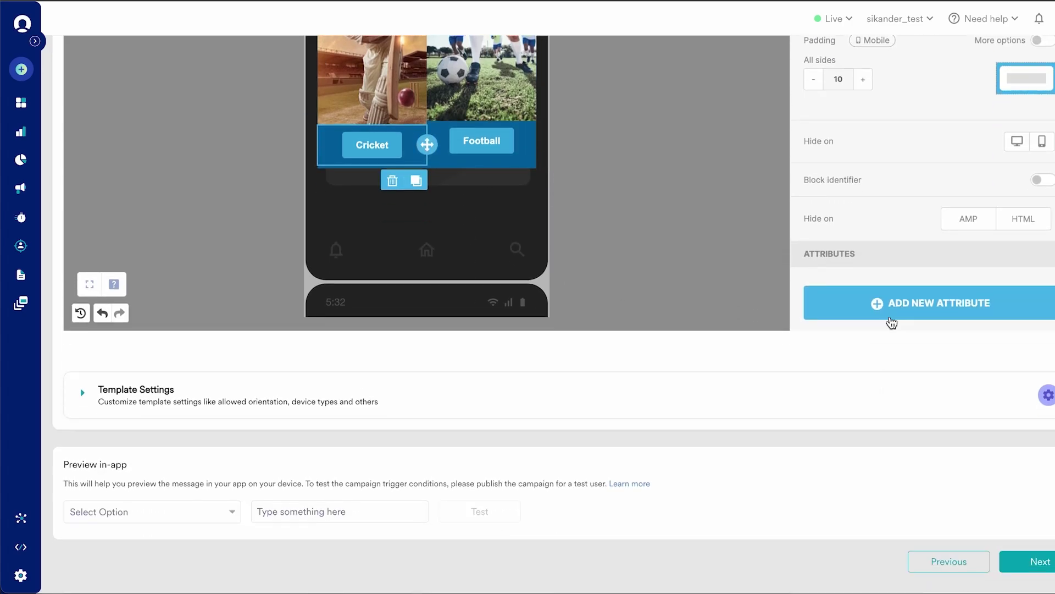
left_click(891, 314)
left_click(906, 277)
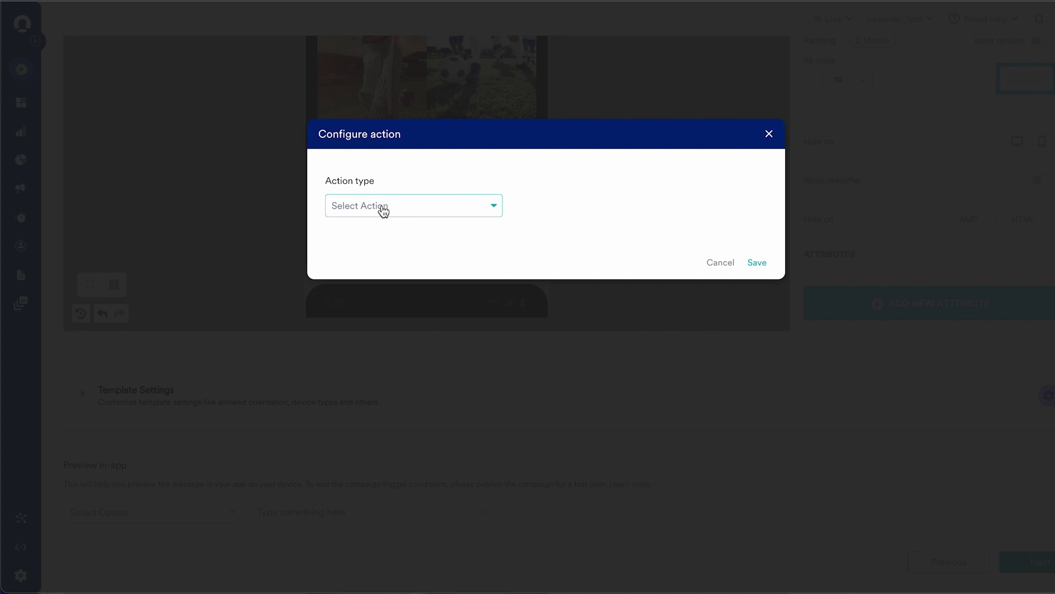
left_click(421, 214)
left_click(391, 246)
left_click(384, 256)
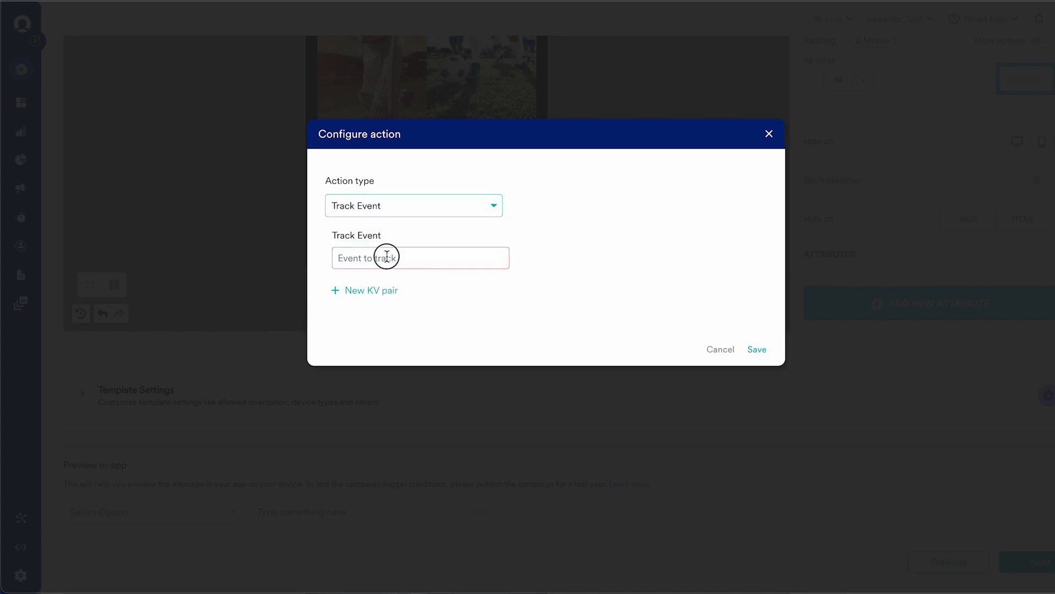
type("Cricket_Click")
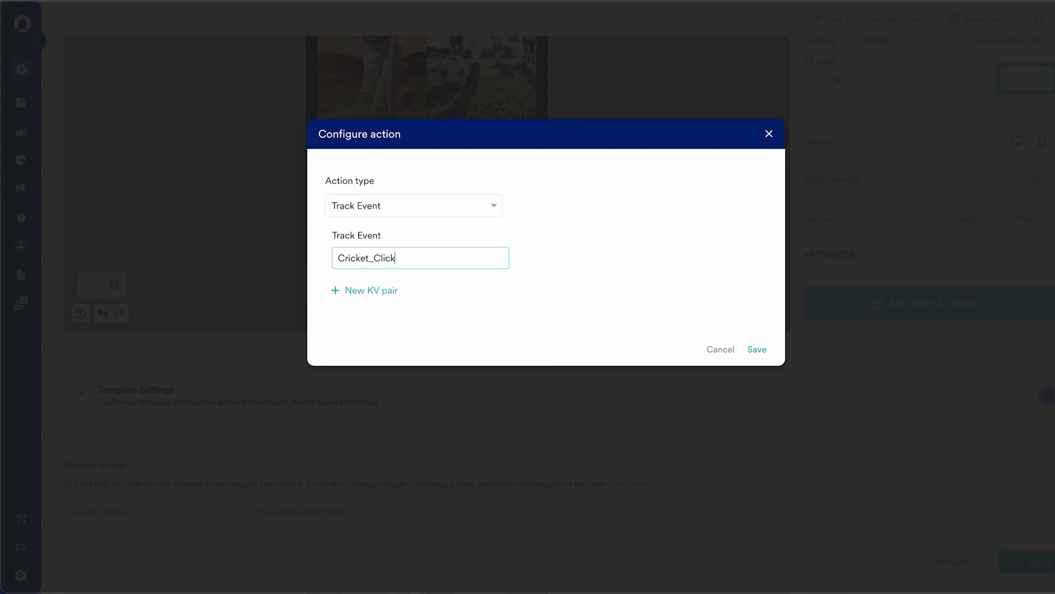
left_click(749, 350)
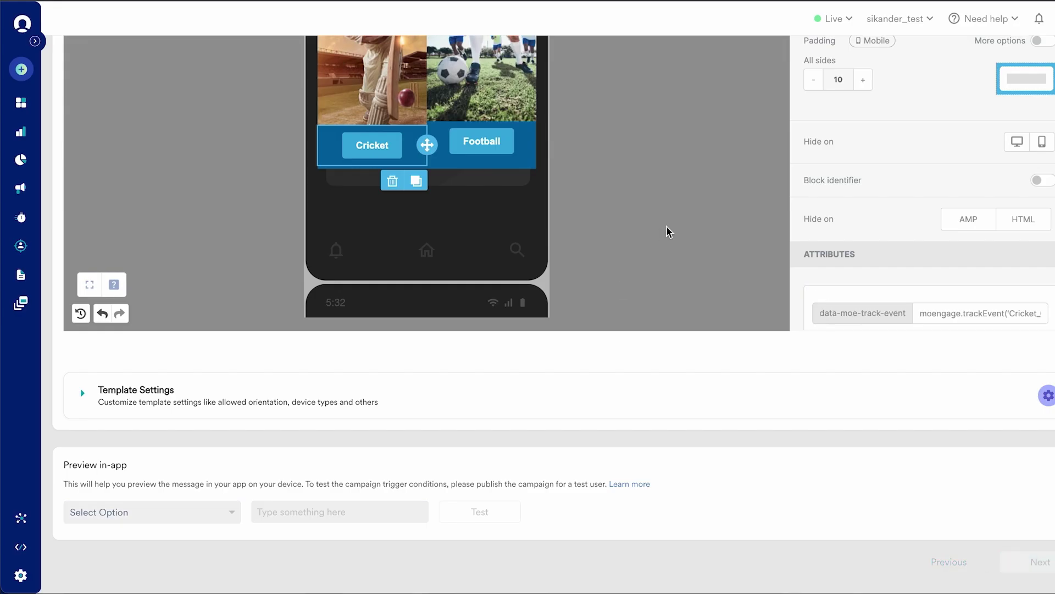
Step: Try Portrait and Landscape as the allowed device orientation in the template settings and return it to Both
scroll(668, 231, "up", 5)
scroll(666, 226, "down", 3)
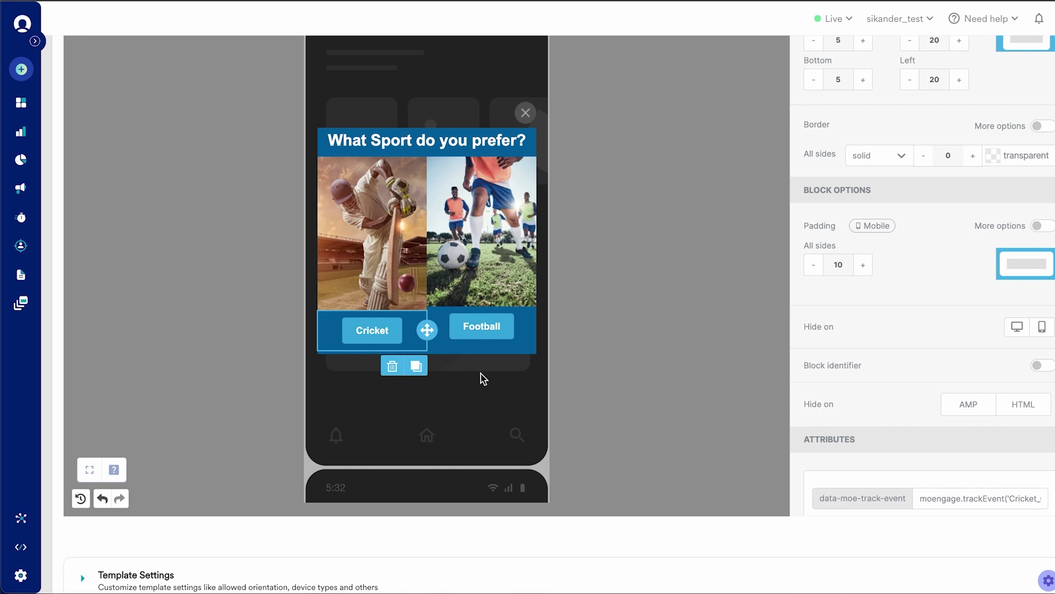
scroll(482, 378, "down", 3)
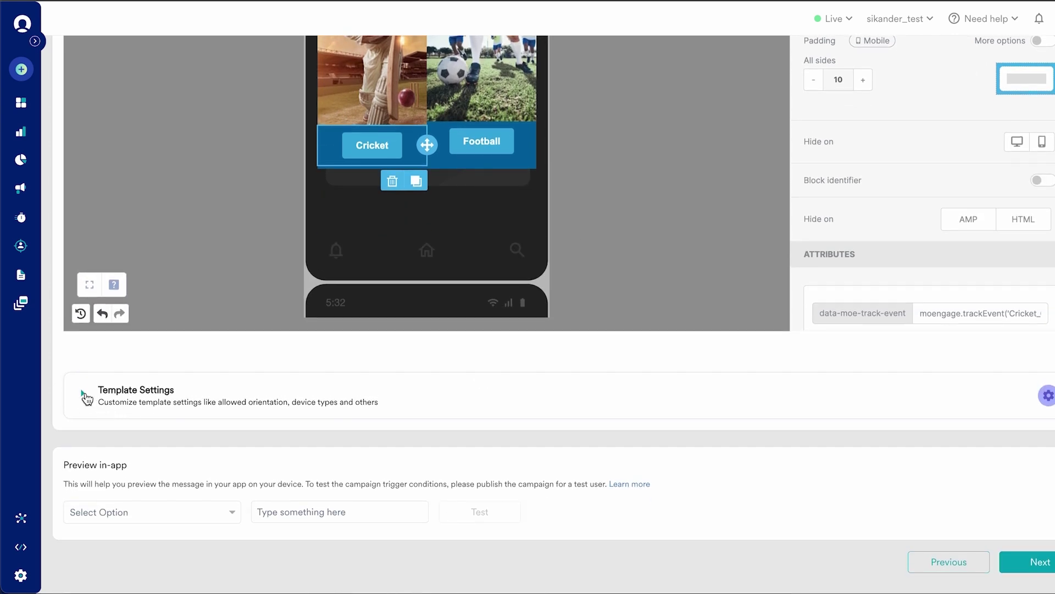
left_click(84, 395)
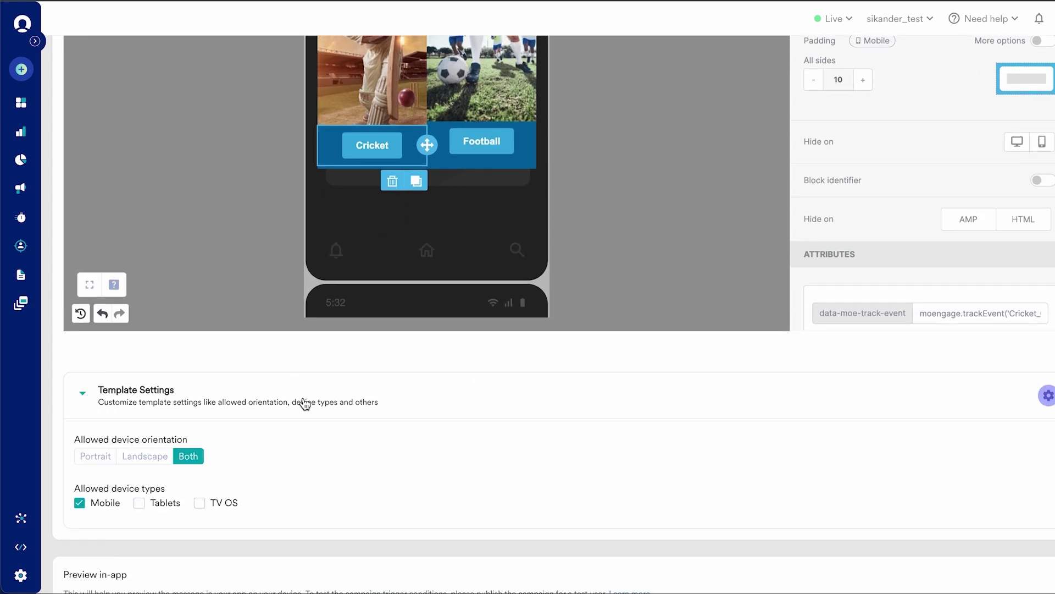
left_click(98, 458)
left_click(139, 463)
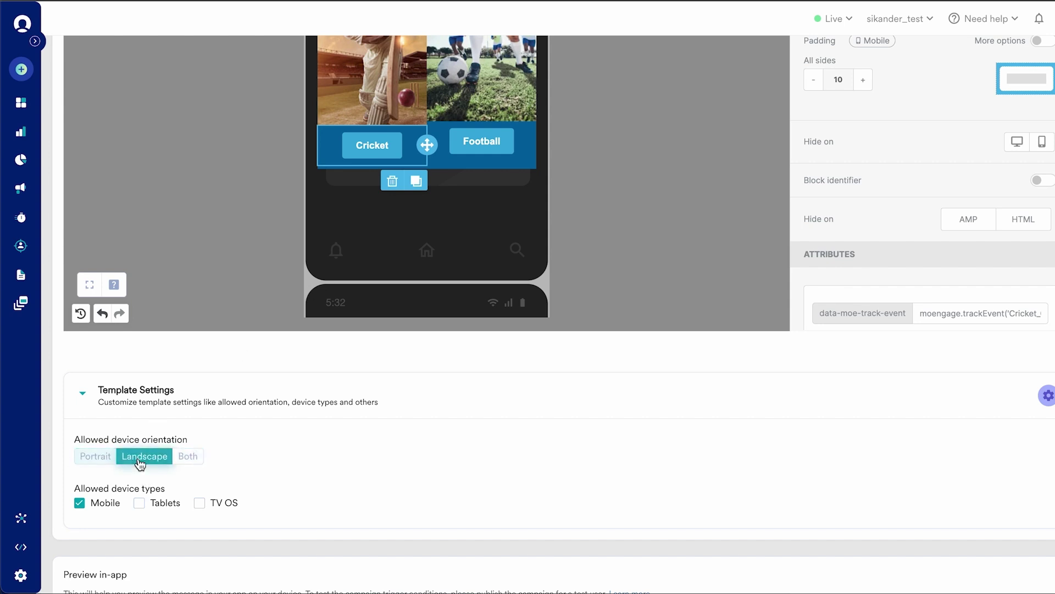
left_click(194, 458)
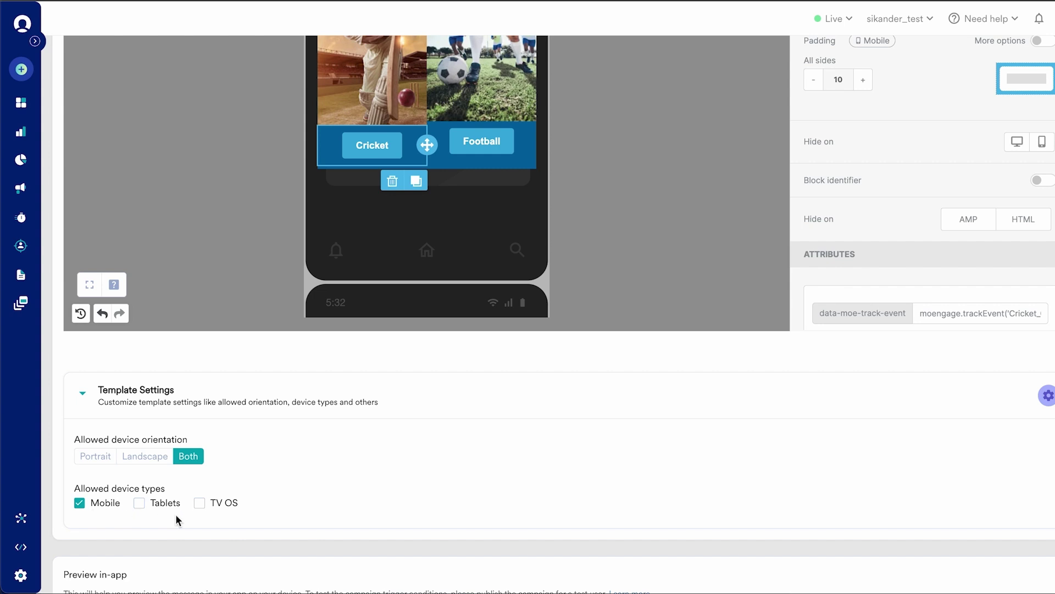
Step: Turn off platform mirroring, view the separate iOS version of the message, and return to the Android version
scroll(378, 429, "up", 8)
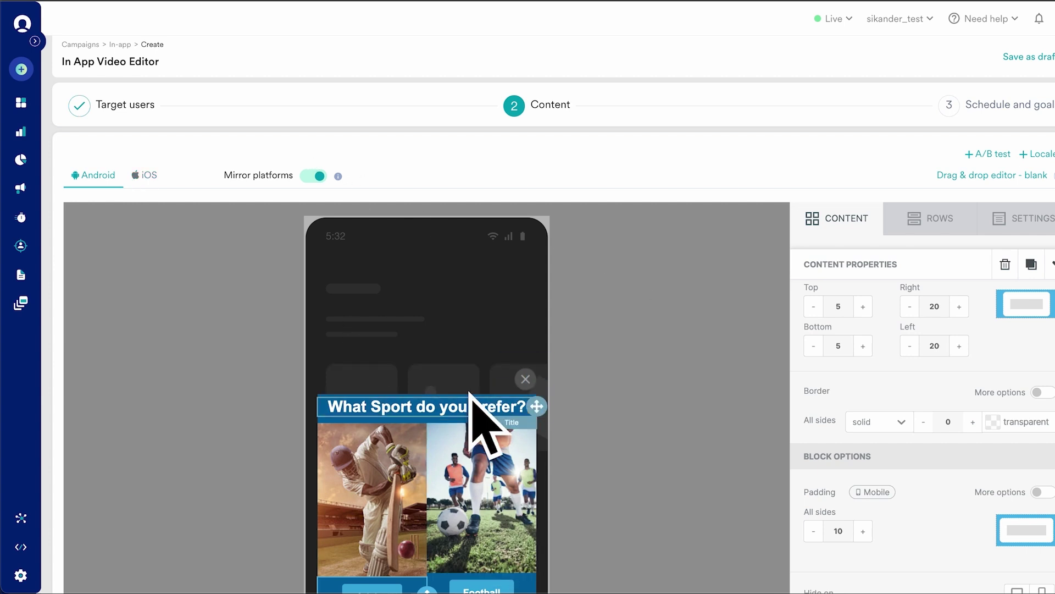
left_click(313, 176)
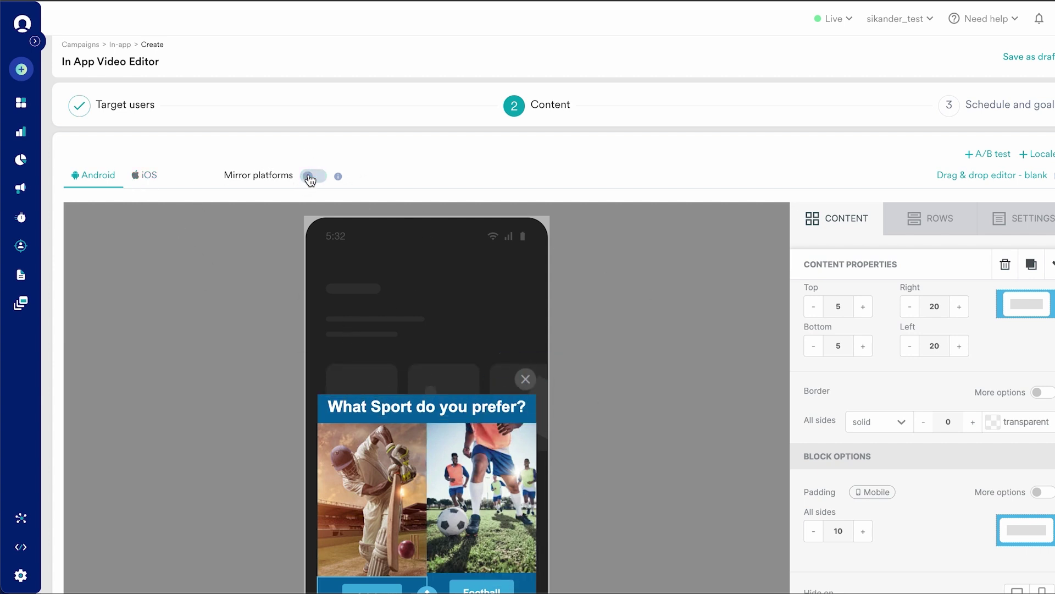
left_click(150, 175)
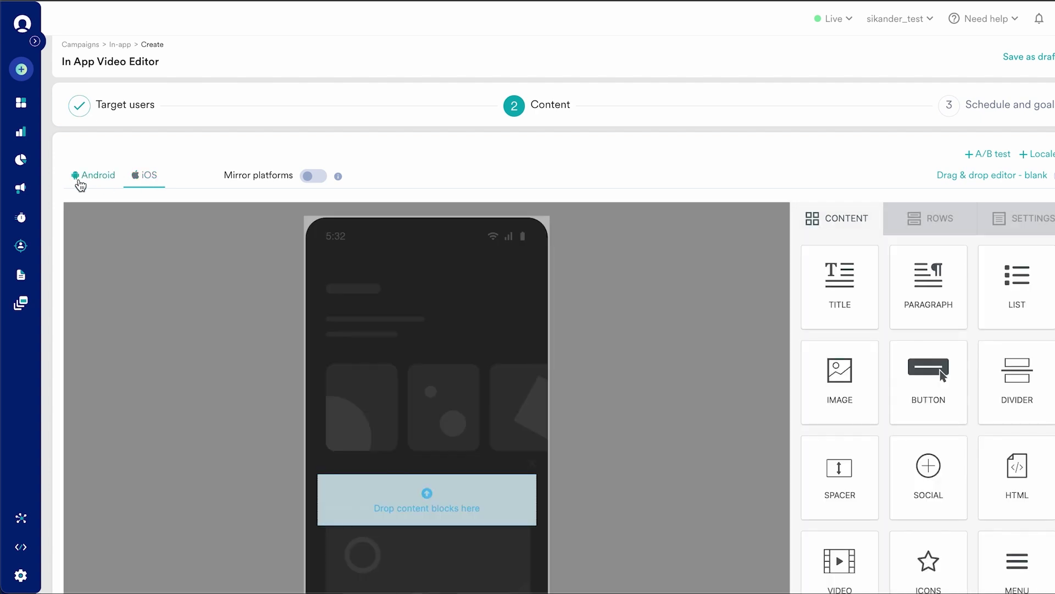
left_click(81, 177)
Step: Look over the in-app preview options for testing the message on a device, leaving them without a selection
scroll(647, 203, "down", 8)
scroll(647, 201, "down", 2)
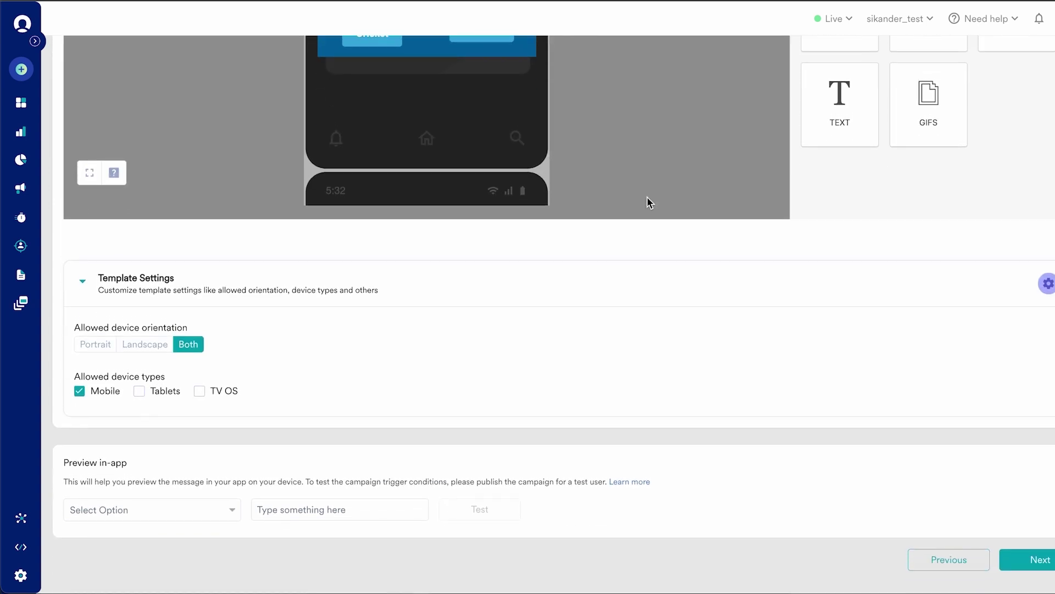
left_click(238, 518)
left_click(354, 422)
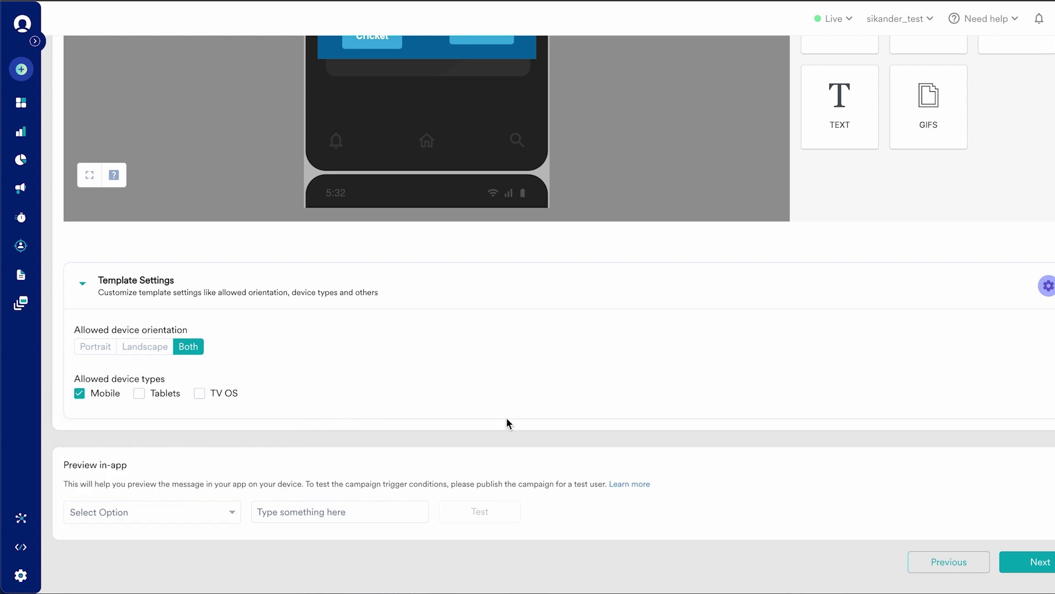
scroll(671, 388, "up", 8)
scroll(674, 253, "up", 2)
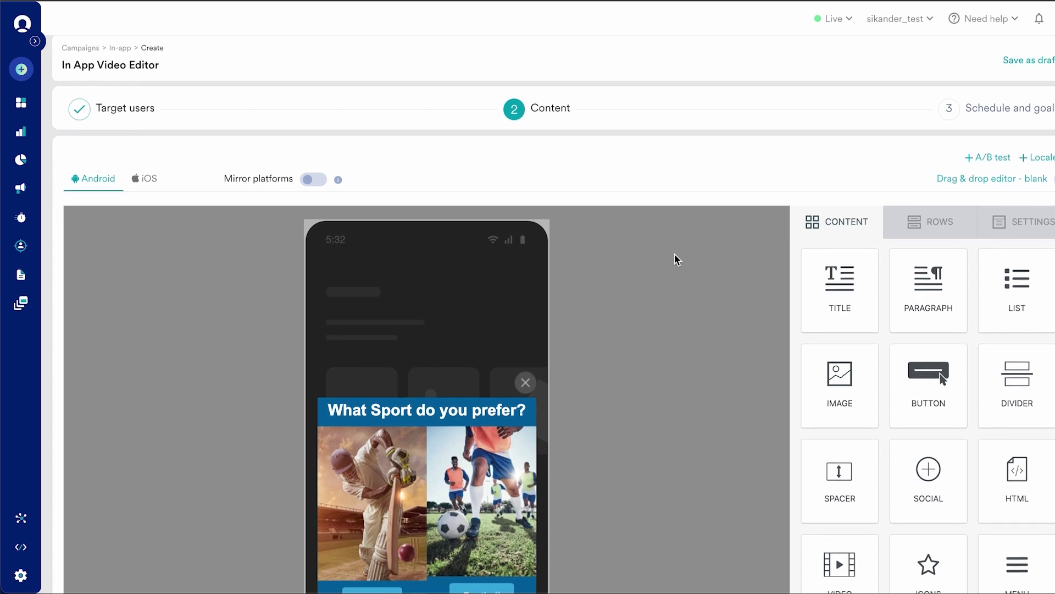